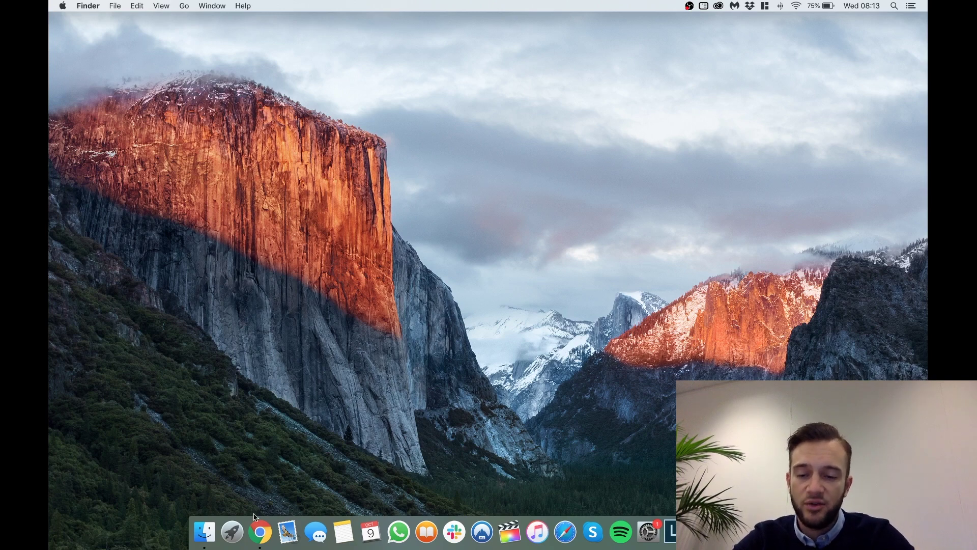
- Switch to Chrome and open the ActiveCampaign account's Billing & Upgrade page in full screen to review the plans
{"action": "left_click", "coordinate": [253, 542]}
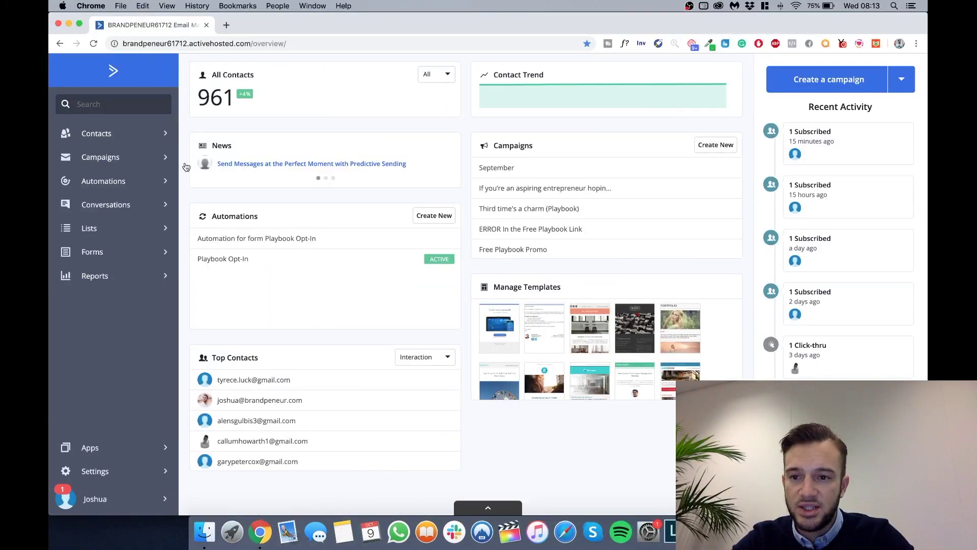
{"action": "left_click", "coordinate": [88, 511]}
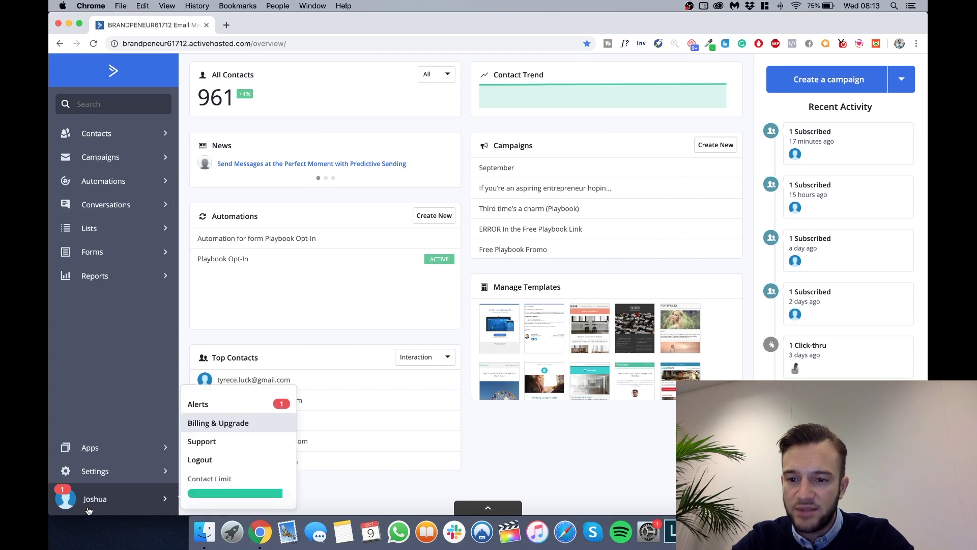
{"action": "left_click", "coordinate": [201, 426]}
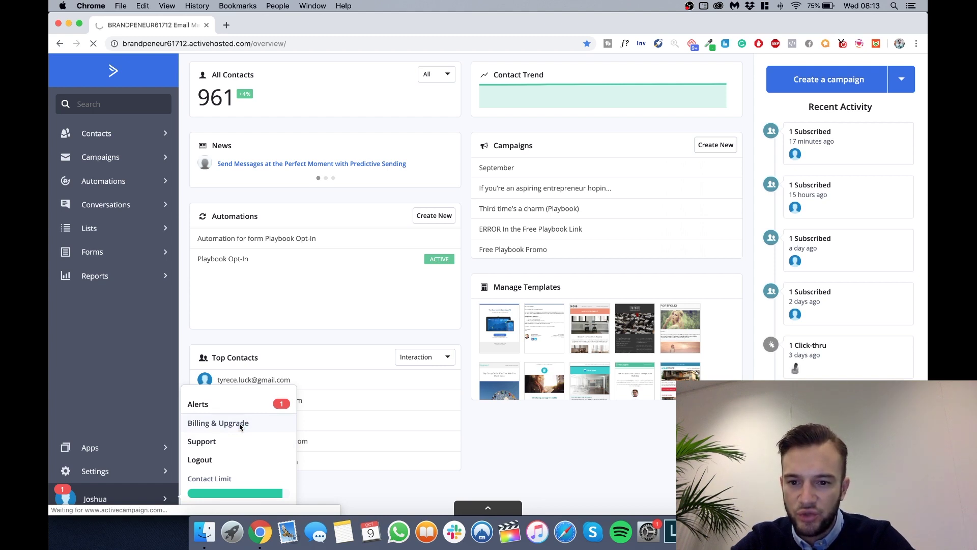
{"action": "right_click", "coordinate": [240, 427]}
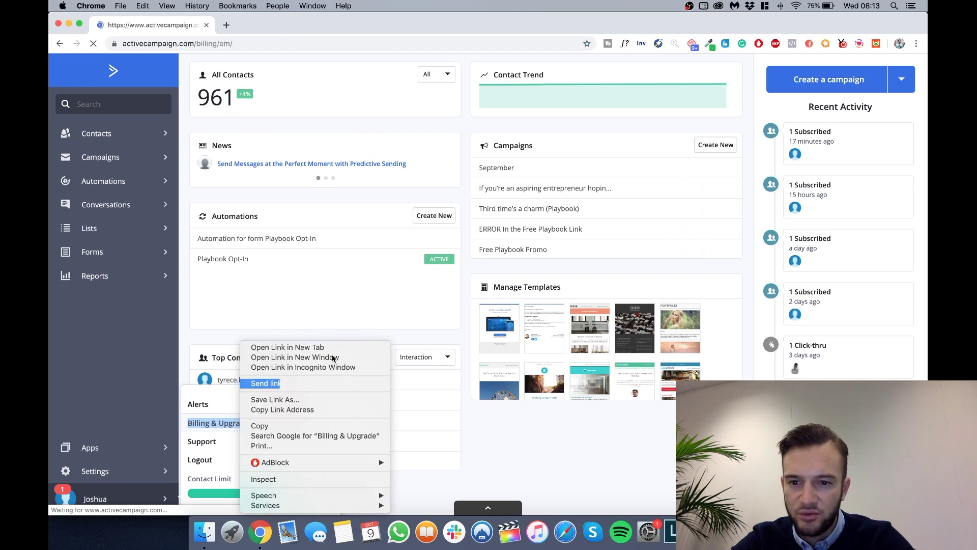
{"action": "left_click", "coordinate": [162, 361]}
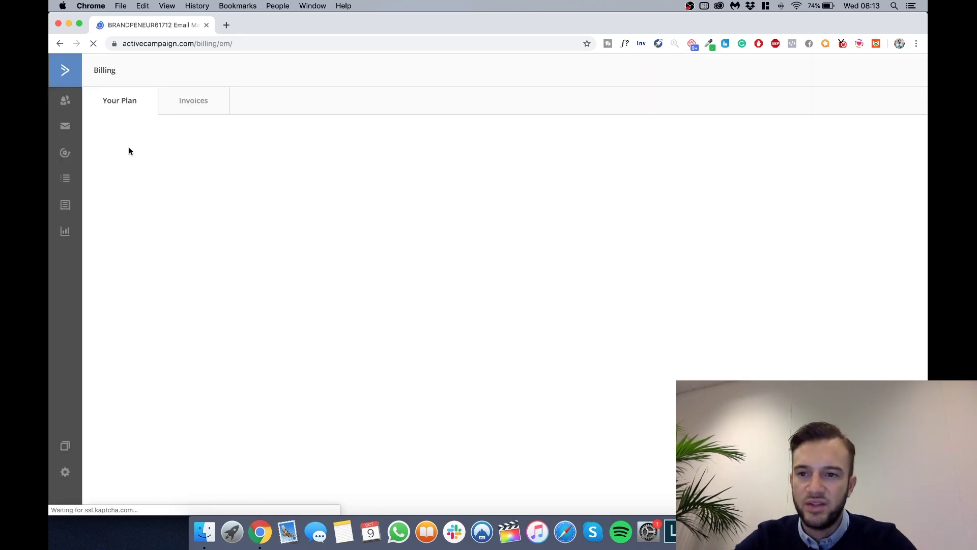
{"action": "left_click", "coordinate": [80, 25]}
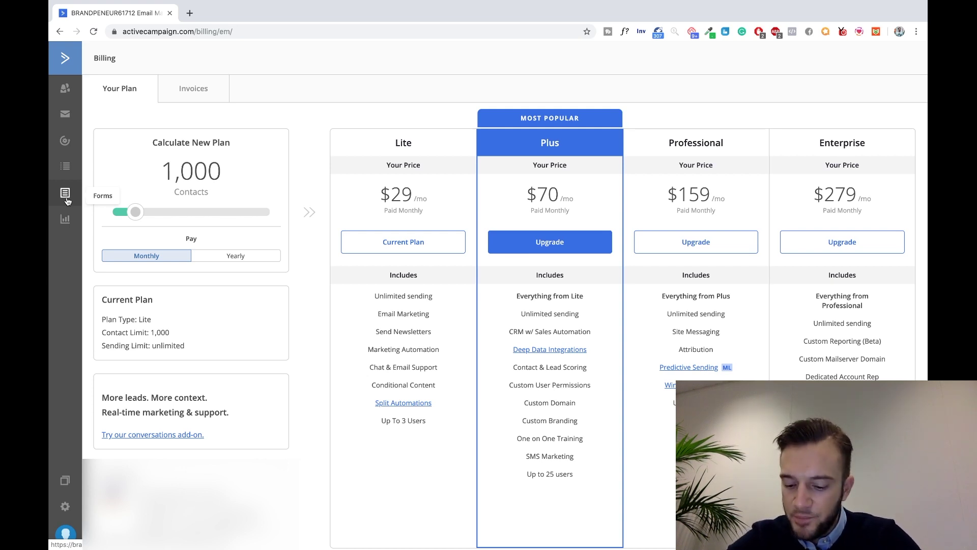
- Start a new contact list and name it "Demo List"
{"action": "left_click", "coordinate": [64, 166]}
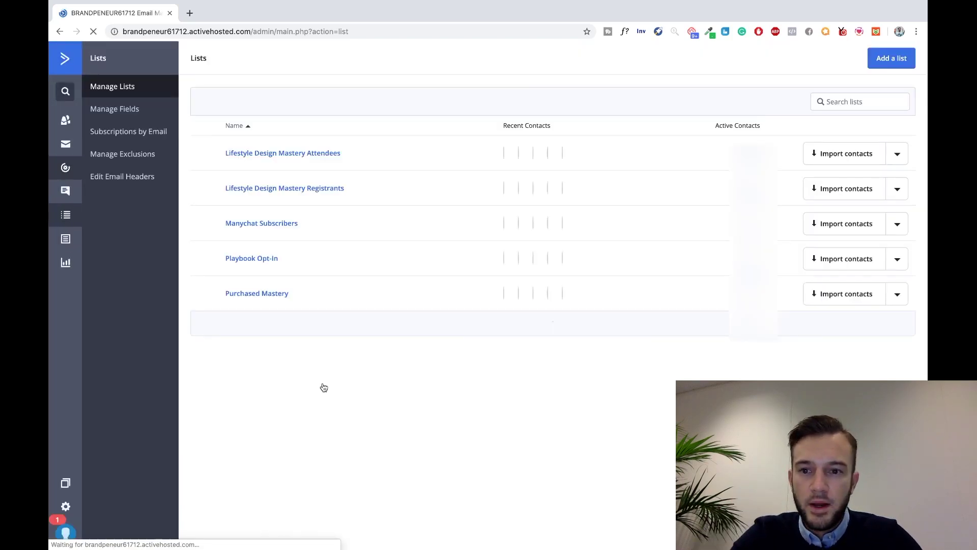
{"action": "left_click", "coordinate": [898, 62]}
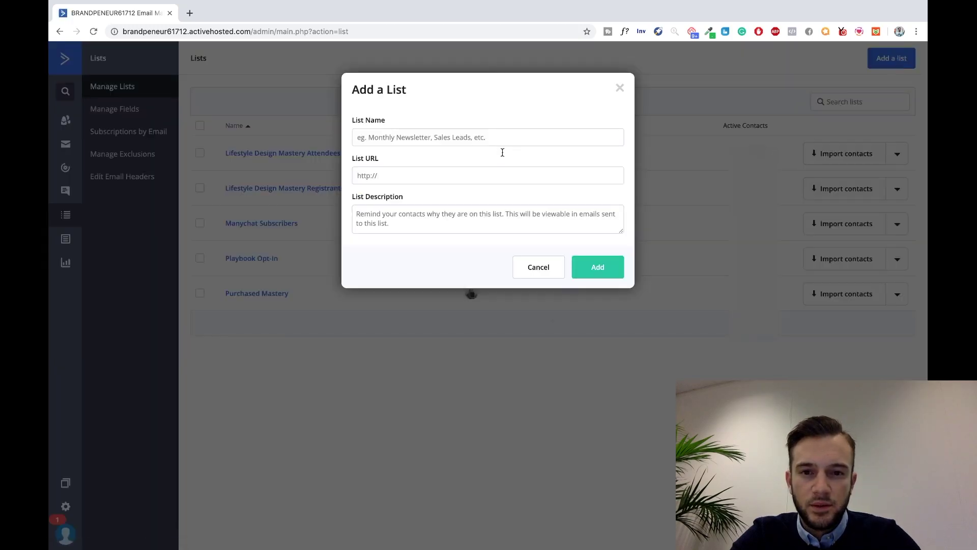
{"action": "left_click", "coordinate": [400, 136]}
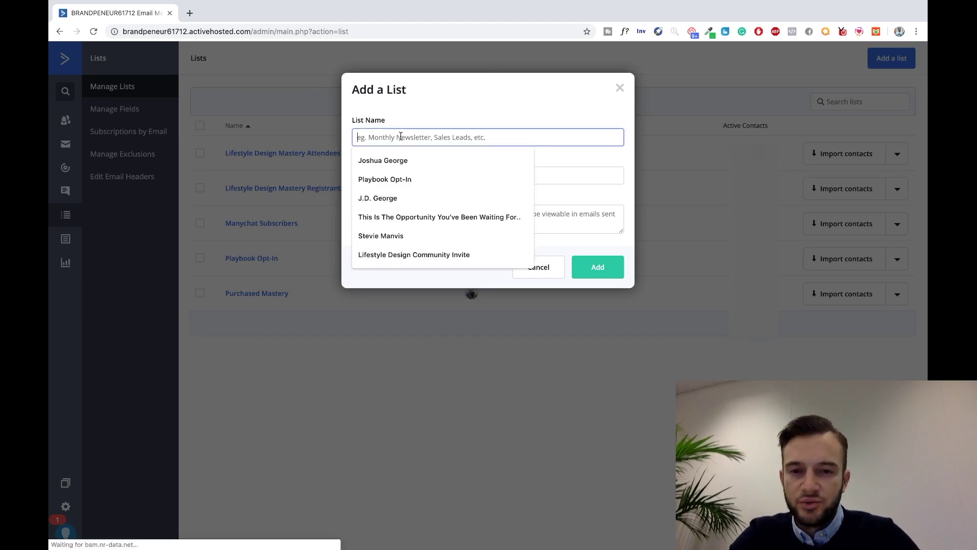
{"action": "left_click", "coordinate": [519, 95]}
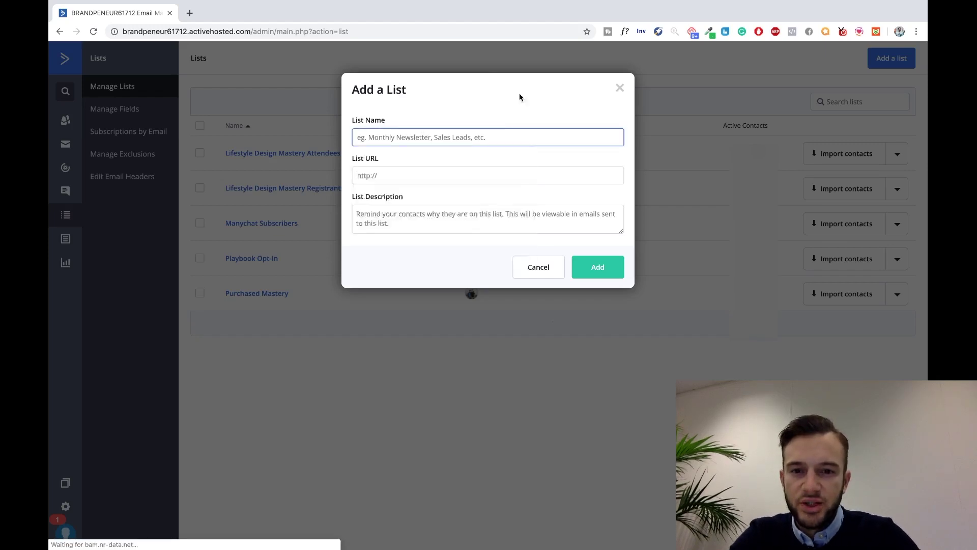
{"action": "left_click", "coordinate": [462, 135]}
{"action": "type", "text": "Demo List"}
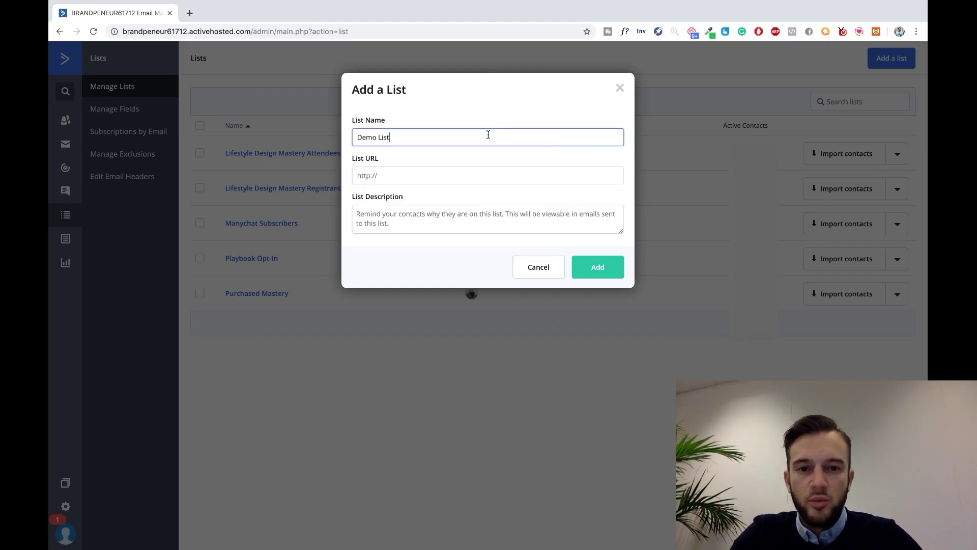
{"action": "left_click", "coordinate": [453, 172]}
{"action": "left_click", "coordinate": [429, 151]}
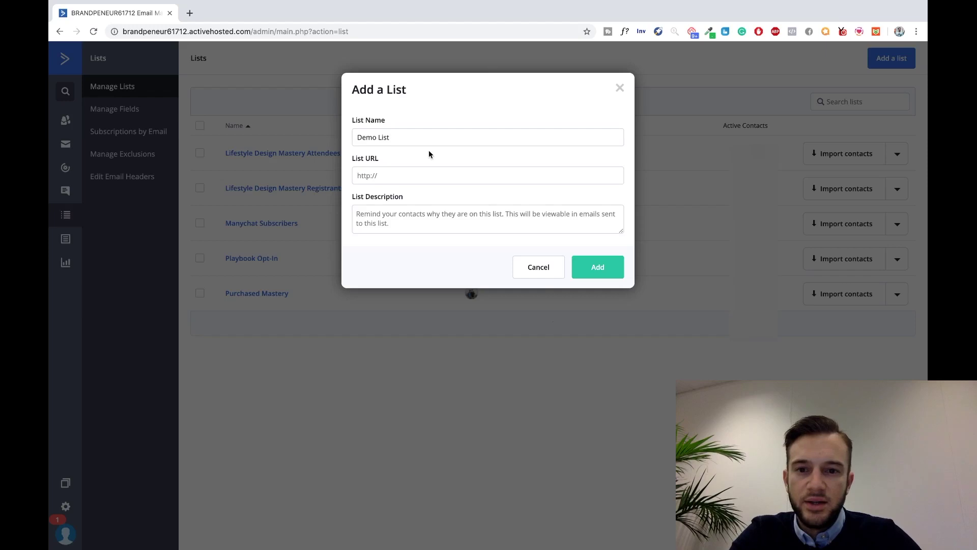
{"action": "left_click", "coordinate": [407, 168]}
{"action": "key", "text": "Down"}
{"action": "key", "text": "Return"}
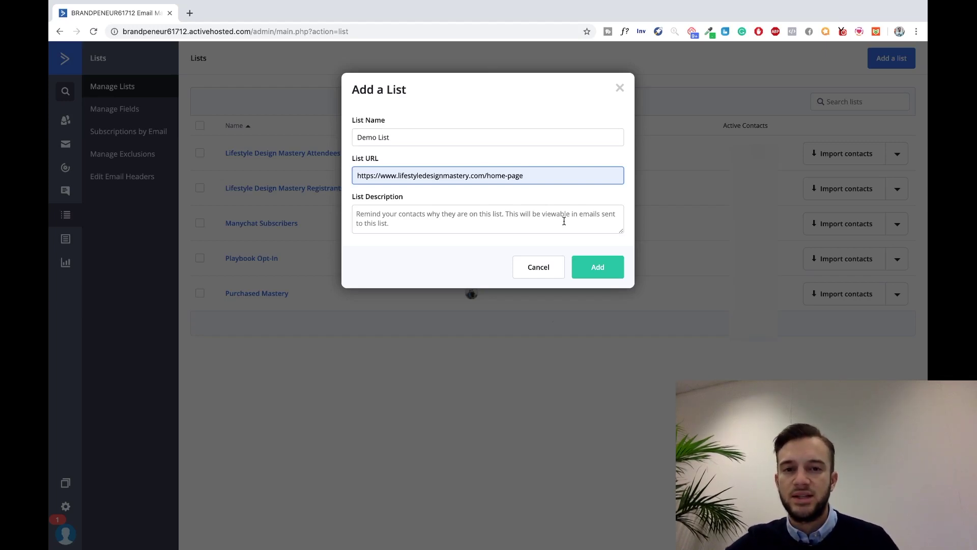
- Describe the list as "You are getting this email because you subscribed to our weekly email list." and add it
{"action": "left_click", "coordinate": [514, 213]}
{"action": "type", "text": "You are get"}
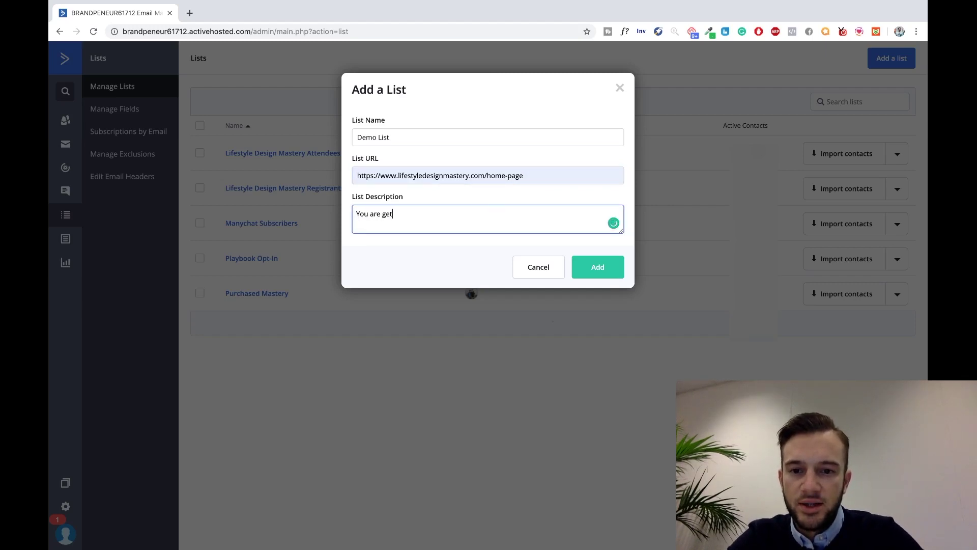
{"action": "type", "text": "ting this email because you"}
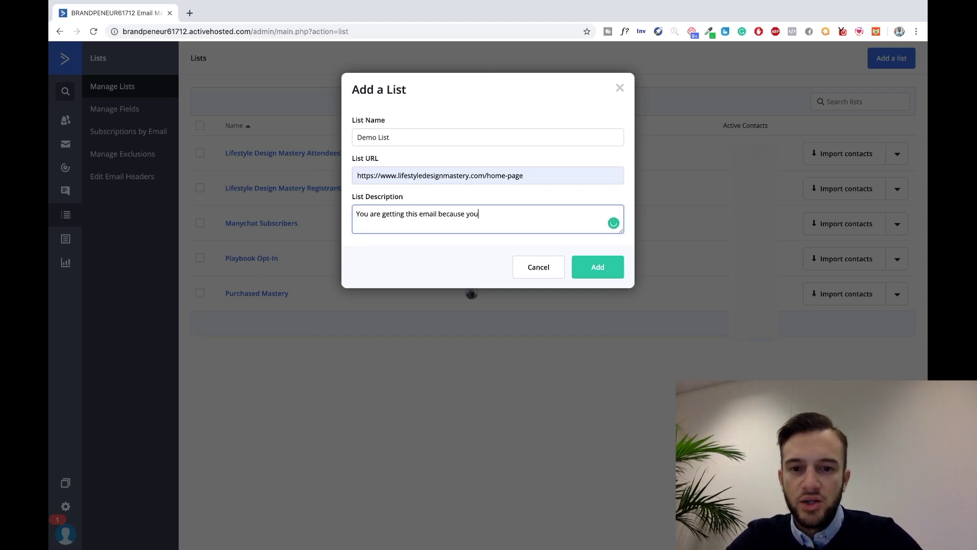
{"action": "type", "text": " subscribed "}
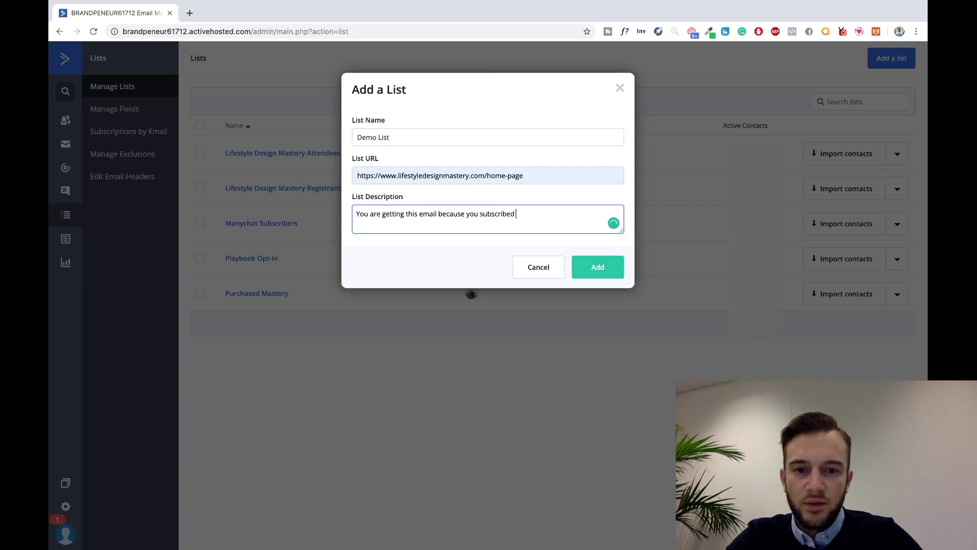
{"action": "type", "text": "to our weekly email list."}
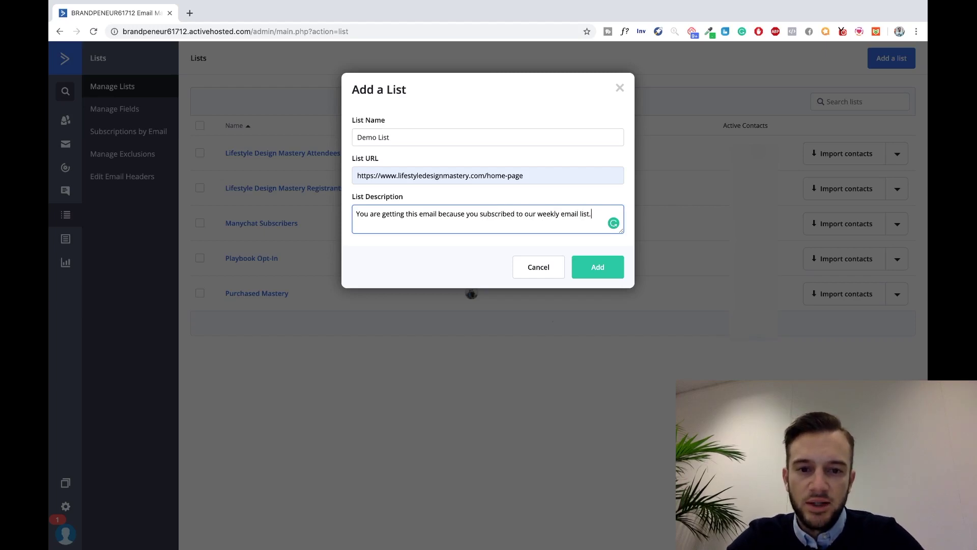
{"action": "left_click", "coordinate": [597, 265]}
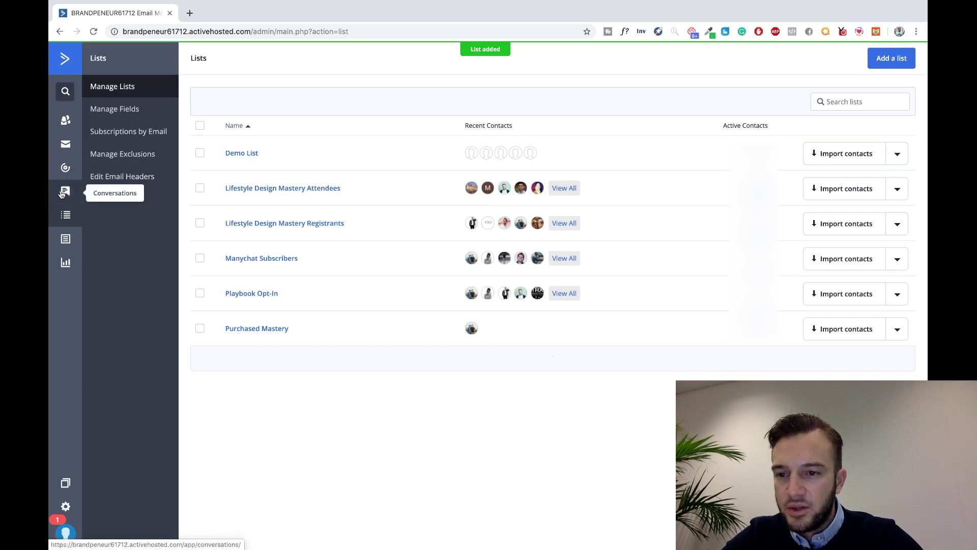
- Start a new form and name it "Demo Form (YouTube)"
{"action": "left_click", "coordinate": [63, 239]}
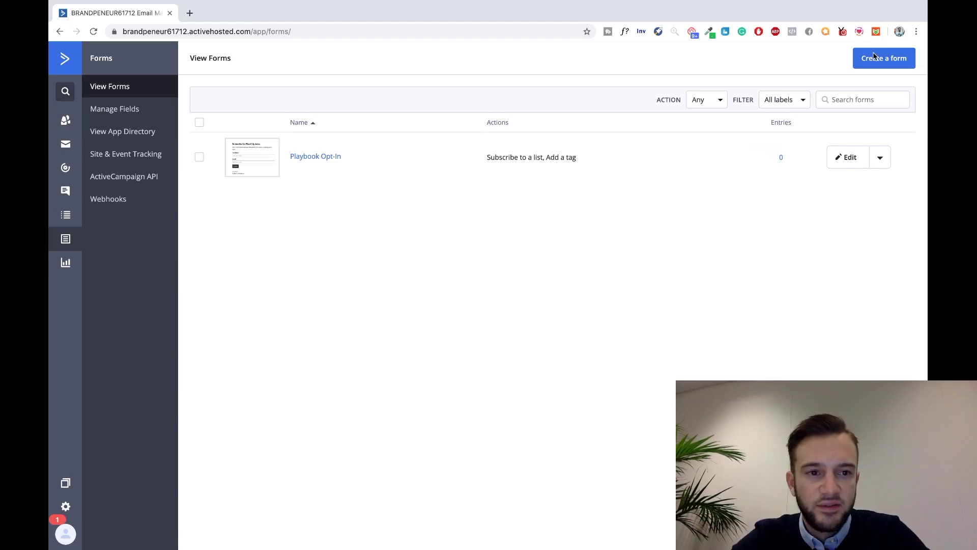
{"action": "left_click", "coordinate": [891, 64]}
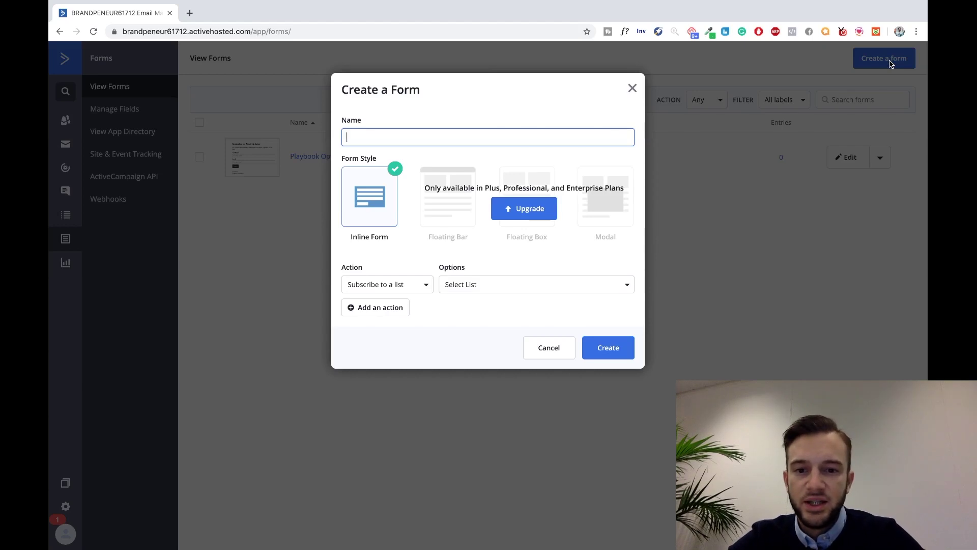
{"action": "left_click", "coordinate": [374, 135]}
{"action": "left_click", "coordinate": [415, 118]}
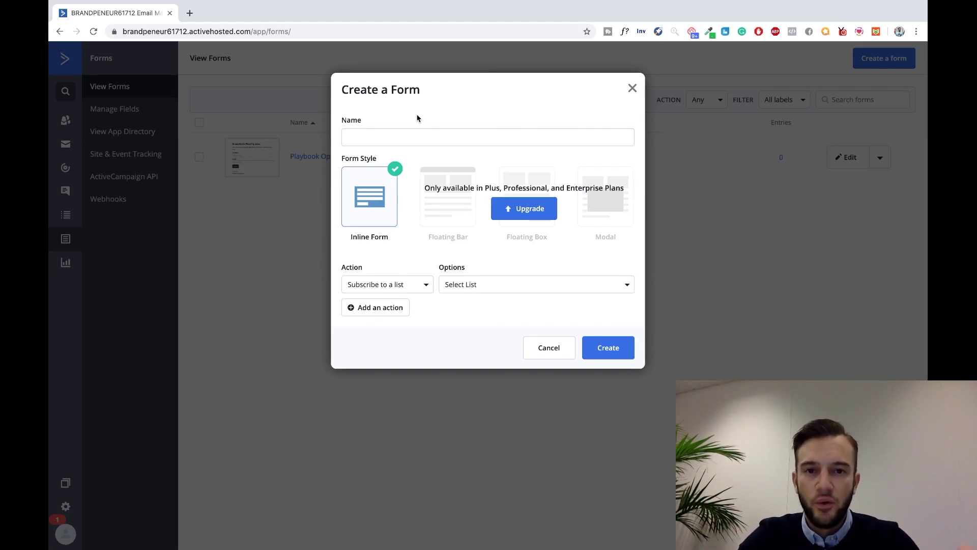
{"action": "left_click", "coordinate": [405, 134]}
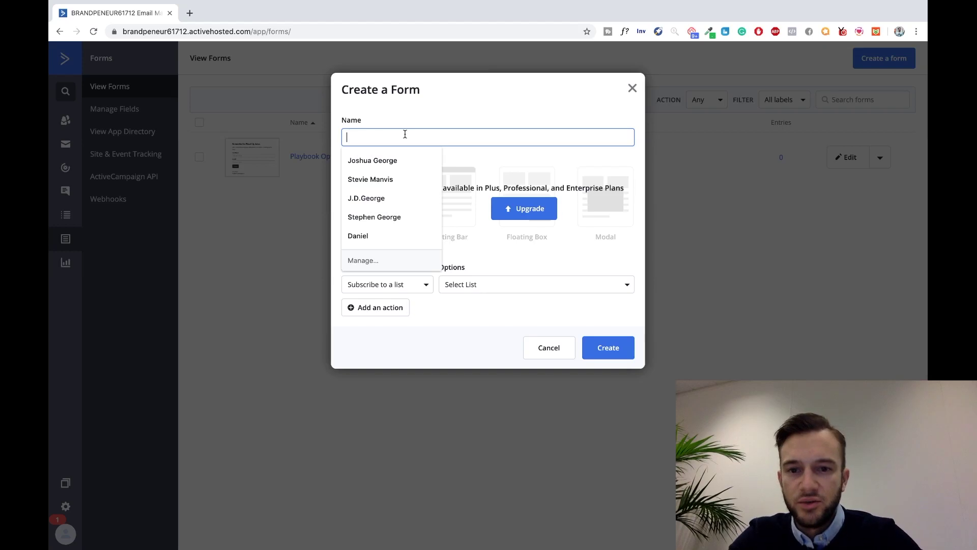
{"action": "type", "text": "Demo Form"}
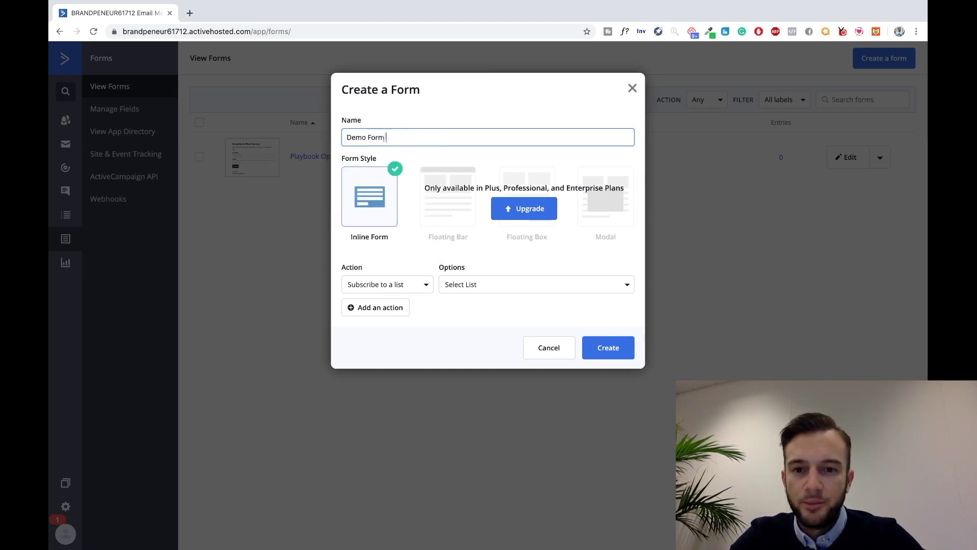
{"action": "type", "text": " (YoUTube0"}
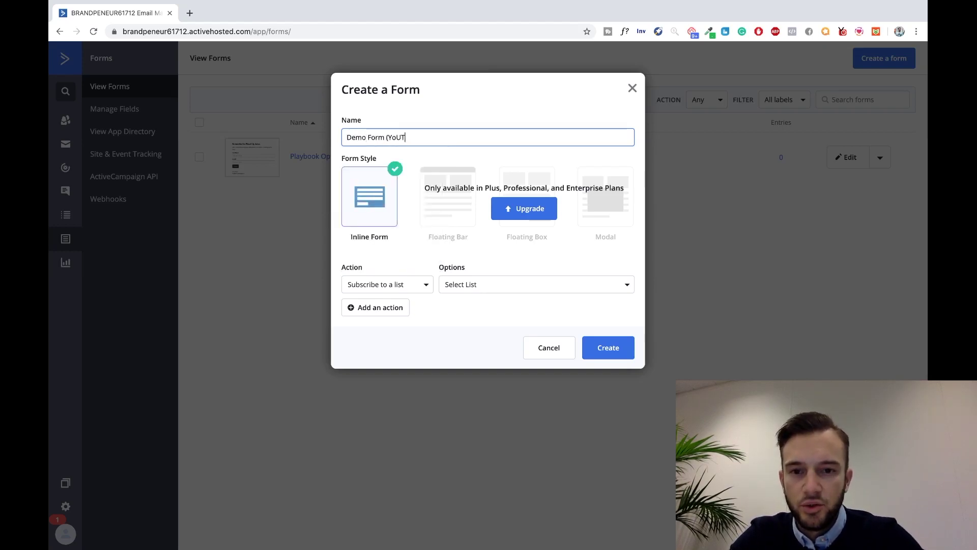
{"action": "key", "text": "BackSpace"}
{"action": "key", "text": "BackSpace"}
{"action": "type", "text": "uTube)"}
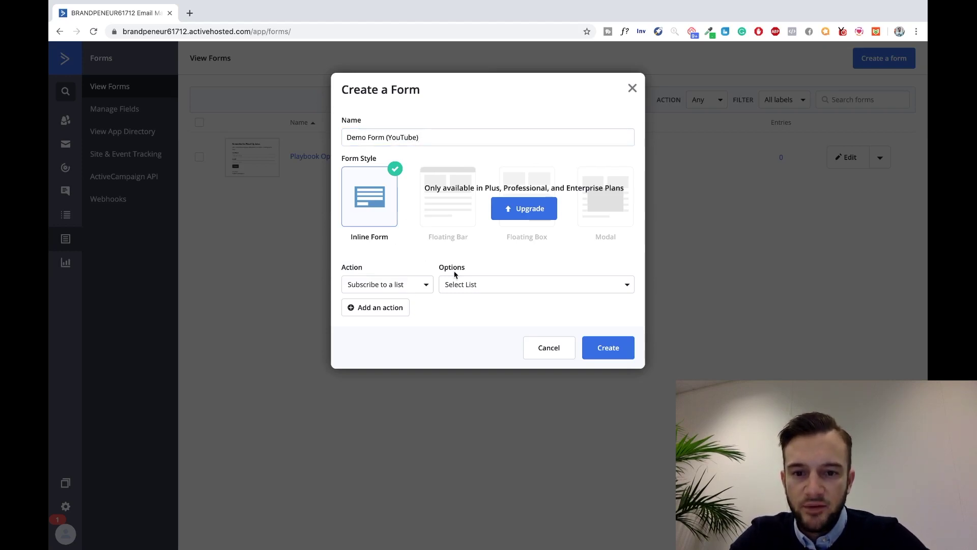
- Set the form's action to subscribe contacts to Demo List and create the form
{"action": "left_click", "coordinate": [411, 289]}
{"action": "left_click", "coordinate": [402, 290]}
{"action": "left_click", "coordinate": [475, 290]}
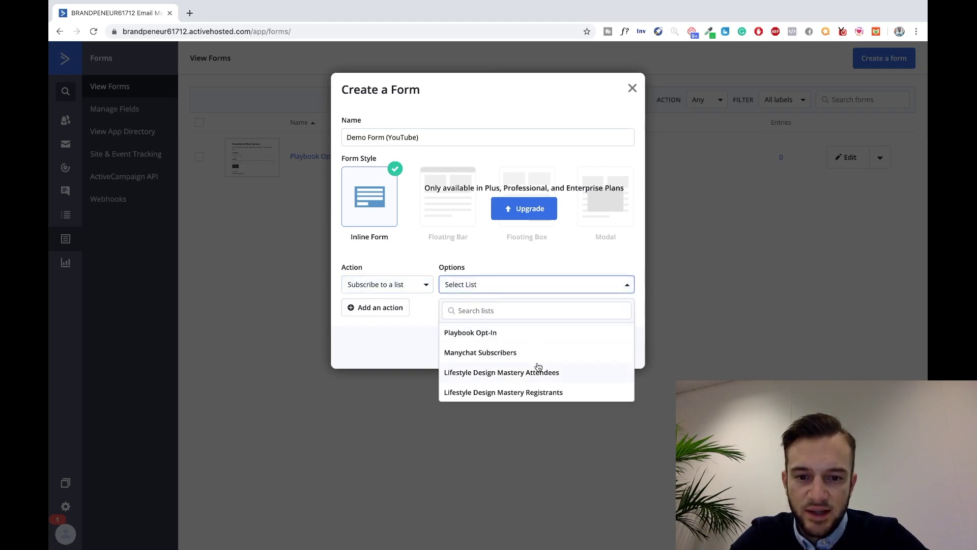
{"action": "scroll", "coordinate": [539, 366], "scroll_direction": "down", "scroll_amount": 2}
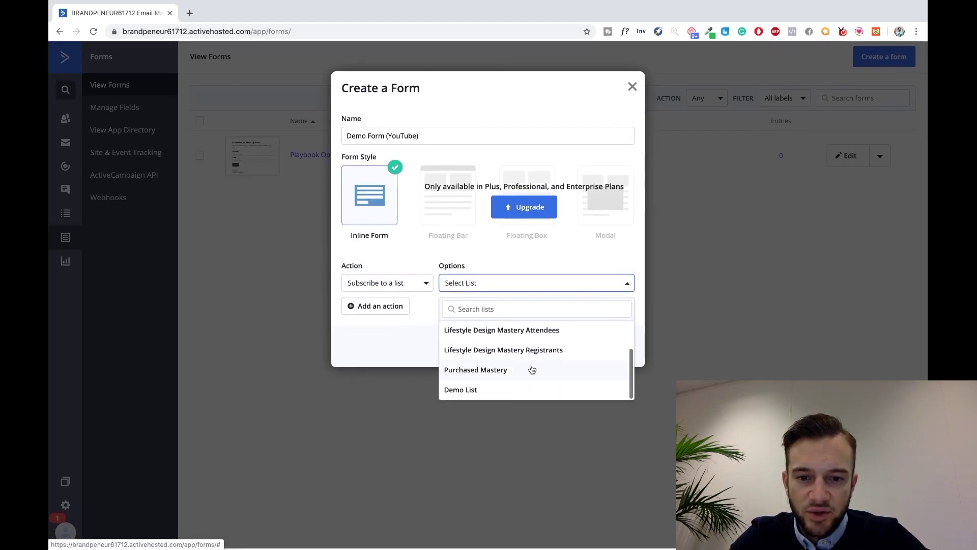
{"action": "left_click", "coordinate": [470, 393]}
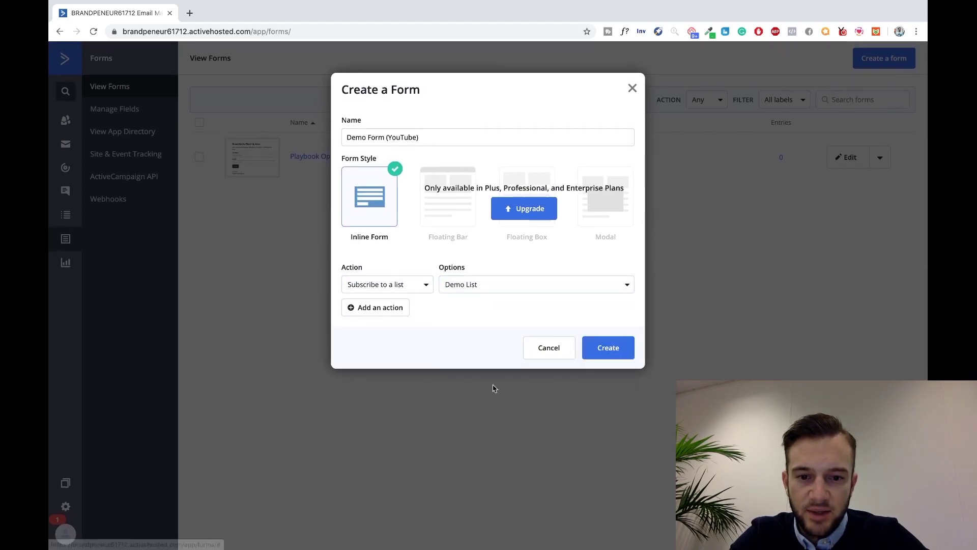
{"action": "left_click", "coordinate": [609, 348]}
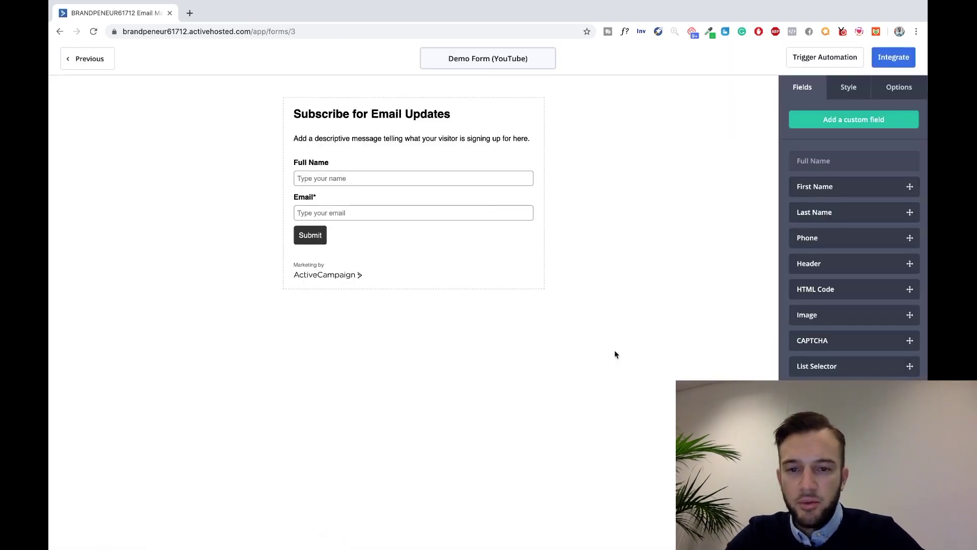
{"action": "left_click", "coordinate": [435, 111]}
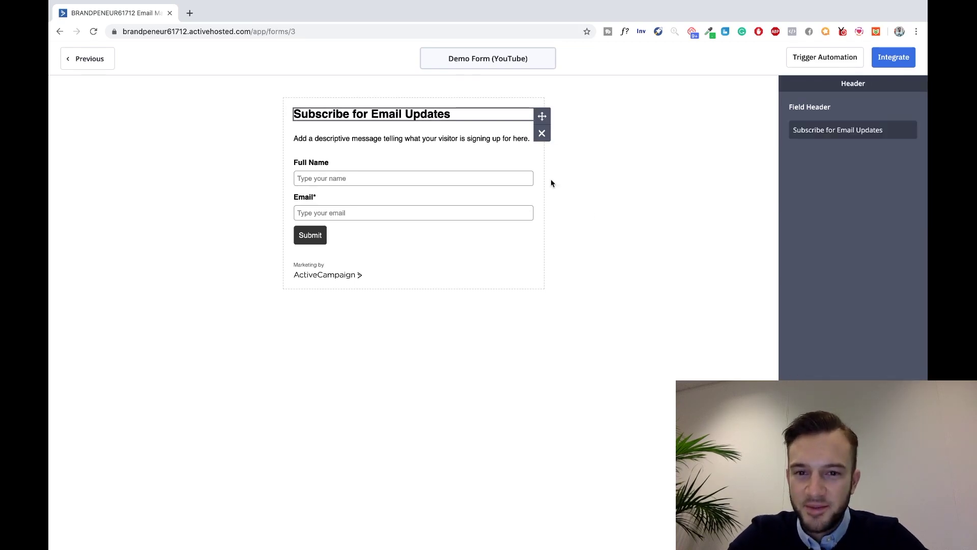
{"action": "left_click", "coordinate": [596, 214]}
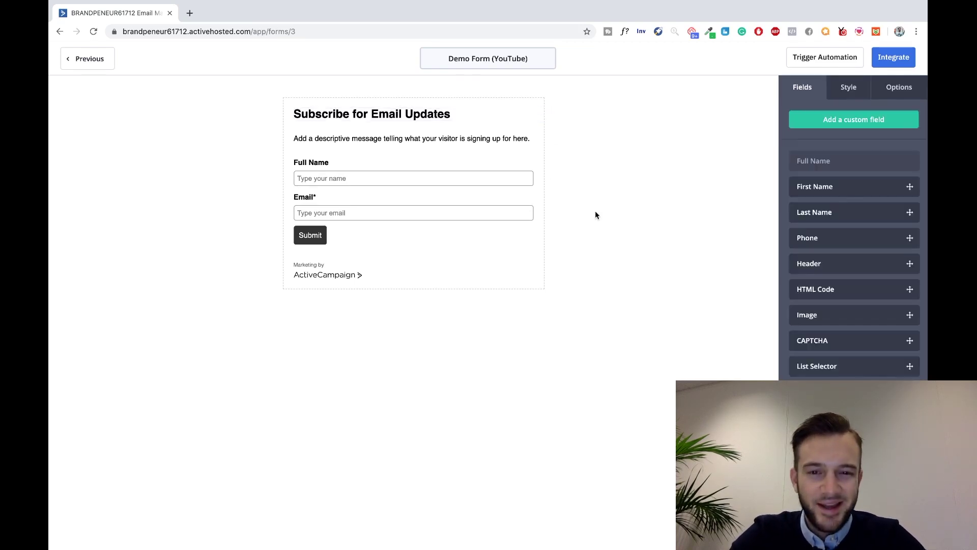
{"action": "left_click", "coordinate": [400, 116]}
{"action": "left_click", "coordinate": [661, 161]}
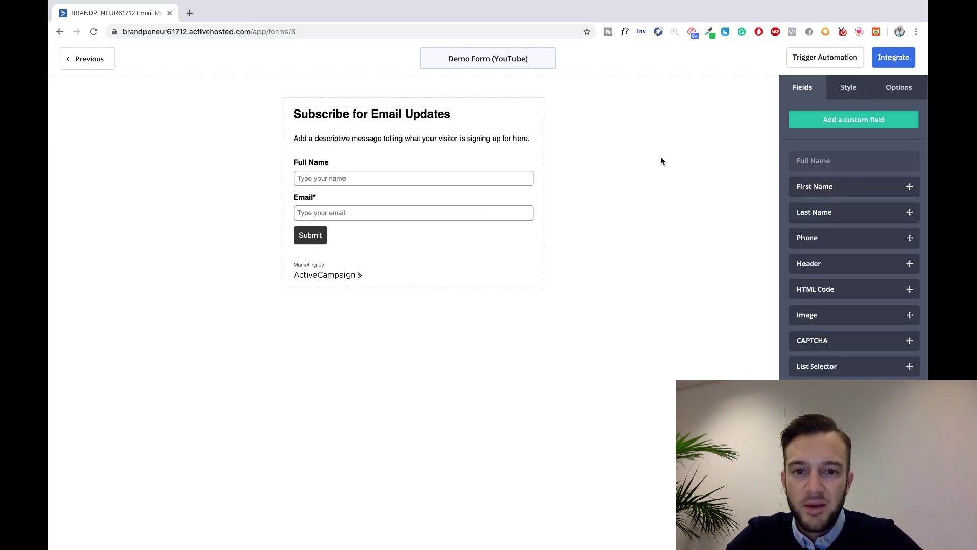
{"action": "left_click", "coordinate": [454, 117]}
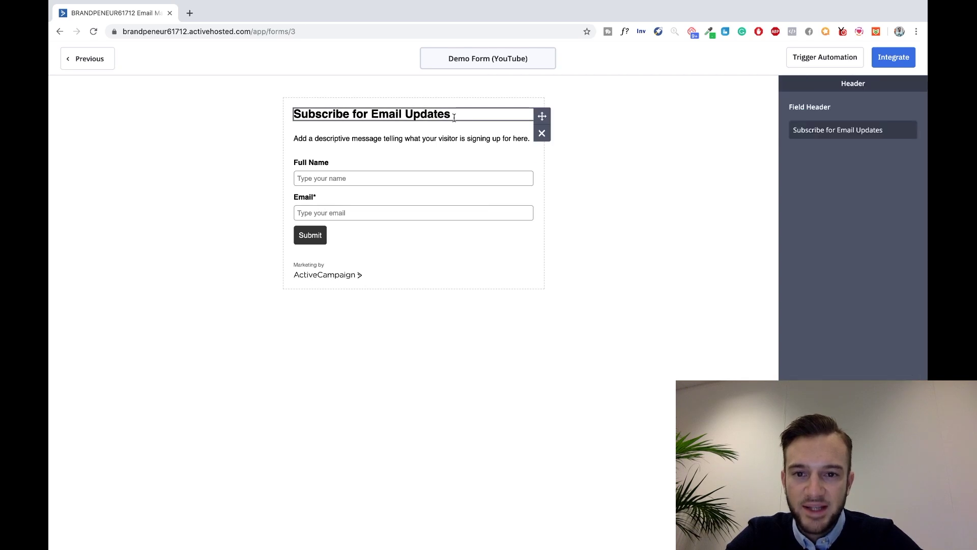
{"action": "double_click", "coordinate": [434, 114]}
{"action": "left_click", "coordinate": [815, 130]}
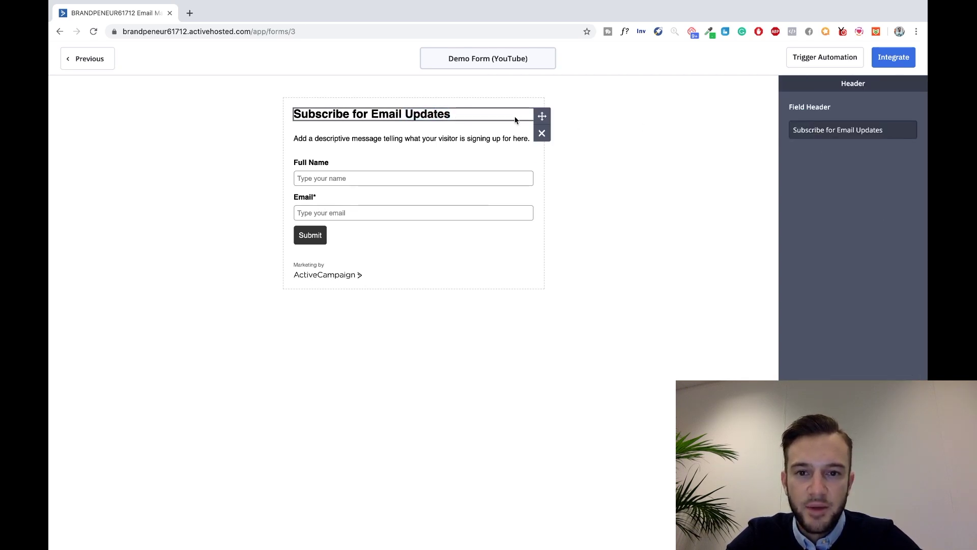
{"action": "triple_click", "coordinate": [885, 127]}
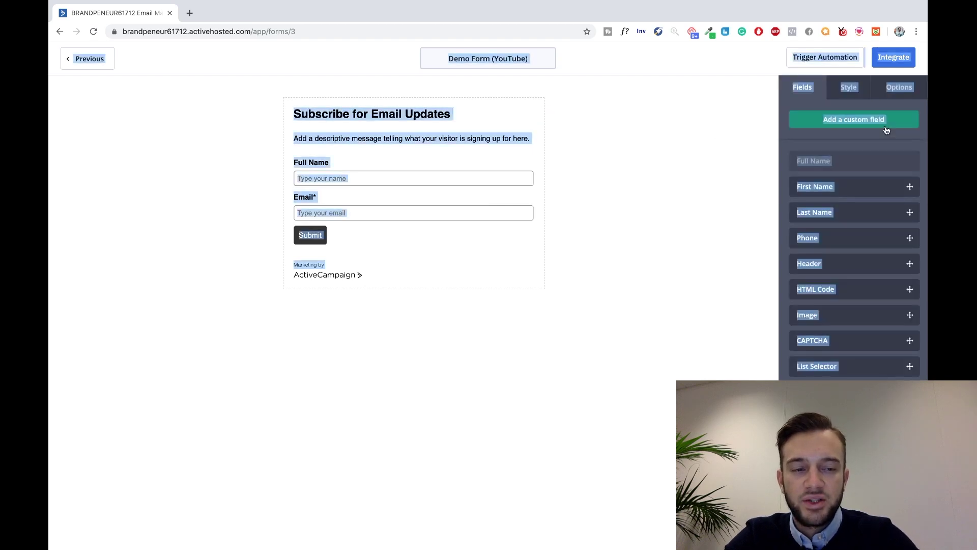
{"action": "left_click", "coordinate": [742, 161]}
- Change the form's header text to "Subscribe below"
{"action": "left_click", "coordinate": [320, 116]}
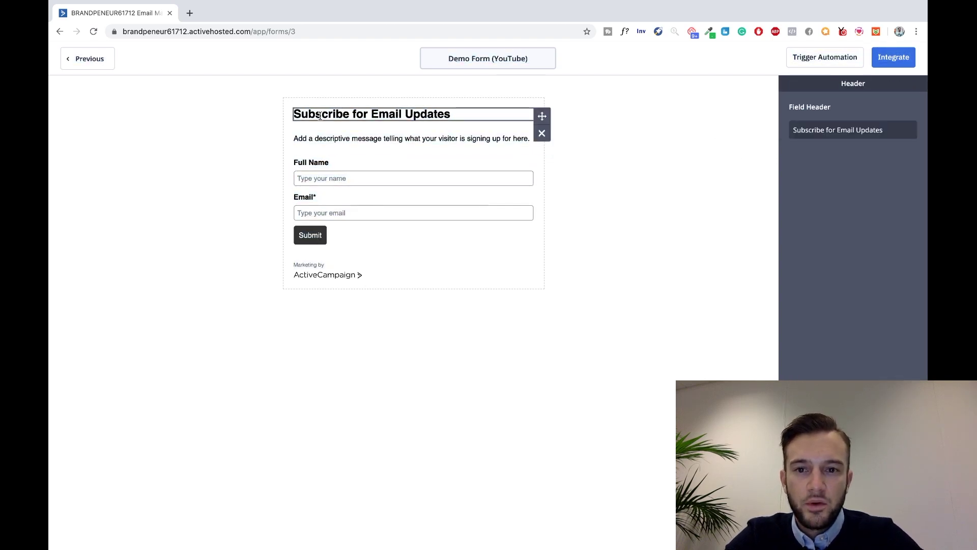
{"action": "double_click", "coordinate": [320, 115]}
{"action": "left_click", "coordinate": [319, 115]}
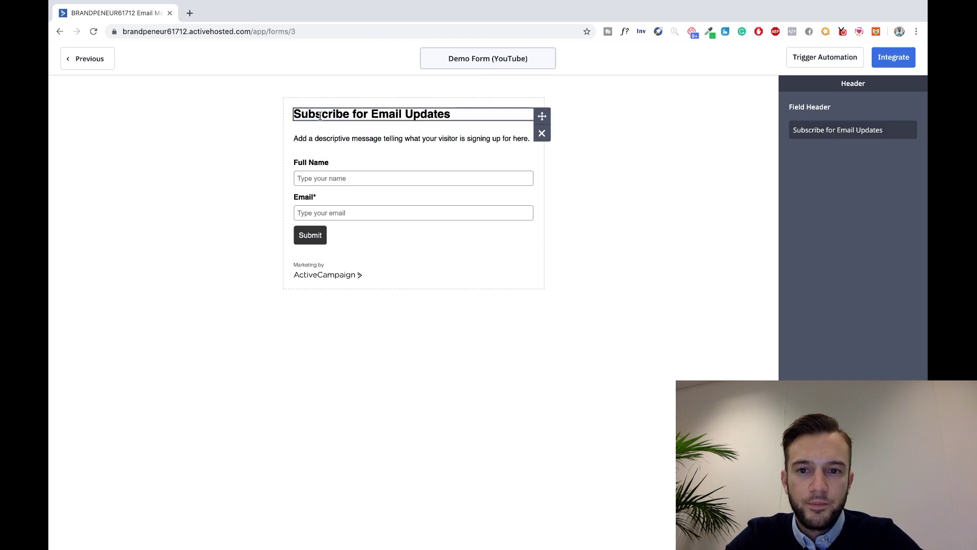
{"action": "left_click", "coordinate": [854, 129]}
{"action": "type", "text": "f"}
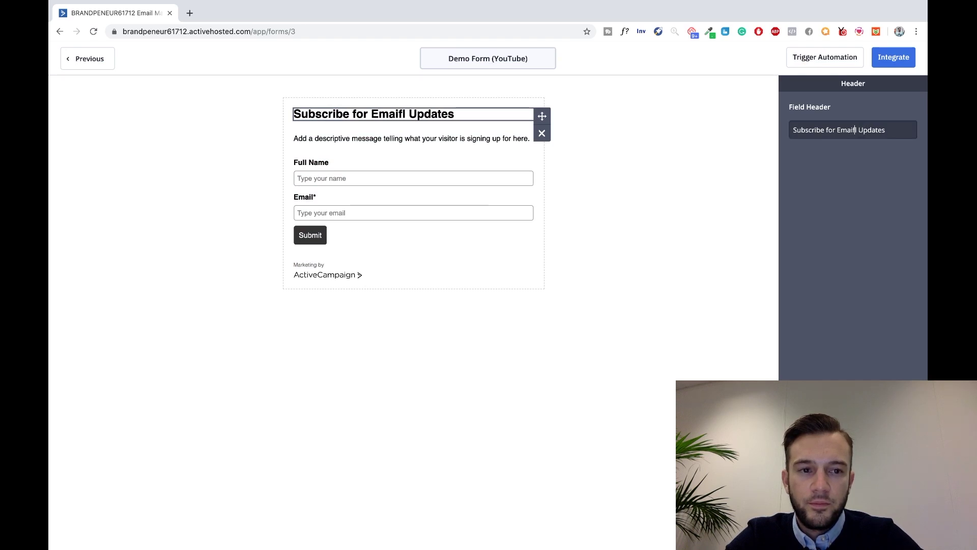
{"action": "triple_click", "coordinate": [882, 129]}
{"action": "key", "text": "BackSpace"}
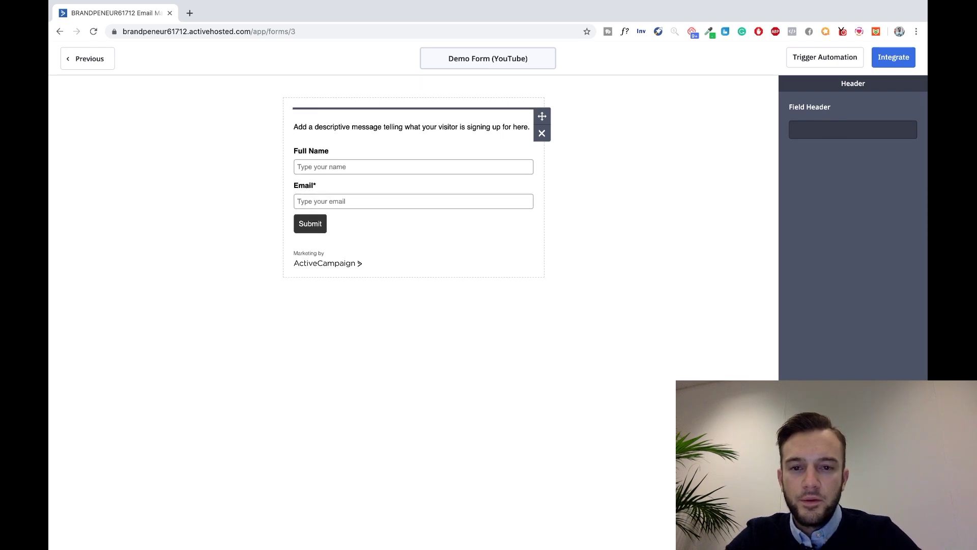
{"action": "type", "text": "Subscribe eb"}
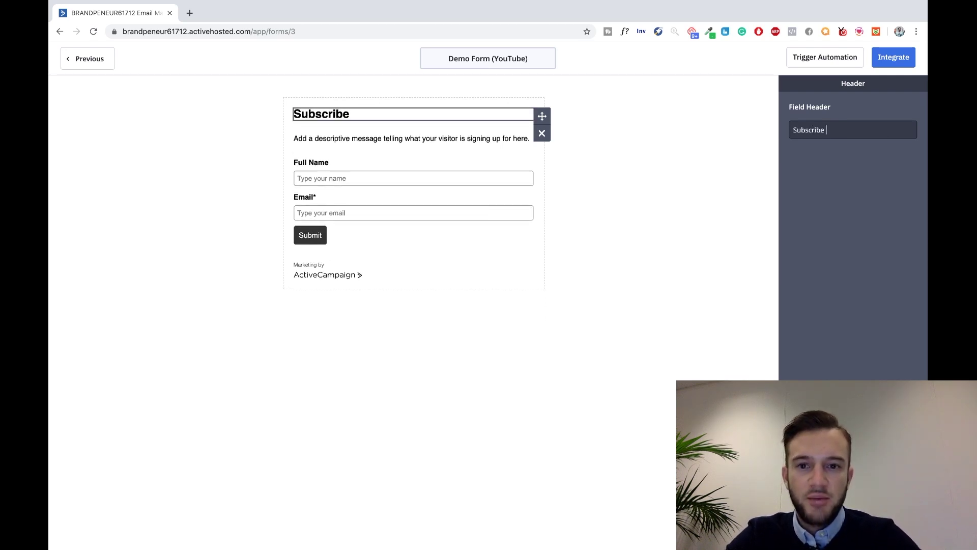
{"action": "key", "text": "BackSpace"}
{"action": "key", "text": "BackSpace"}
{"action": "type", "text": "below"}
- Replace the form's header text with "Fill out your details to subscribe to our email list."
{"action": "key", "text": "super+a"}
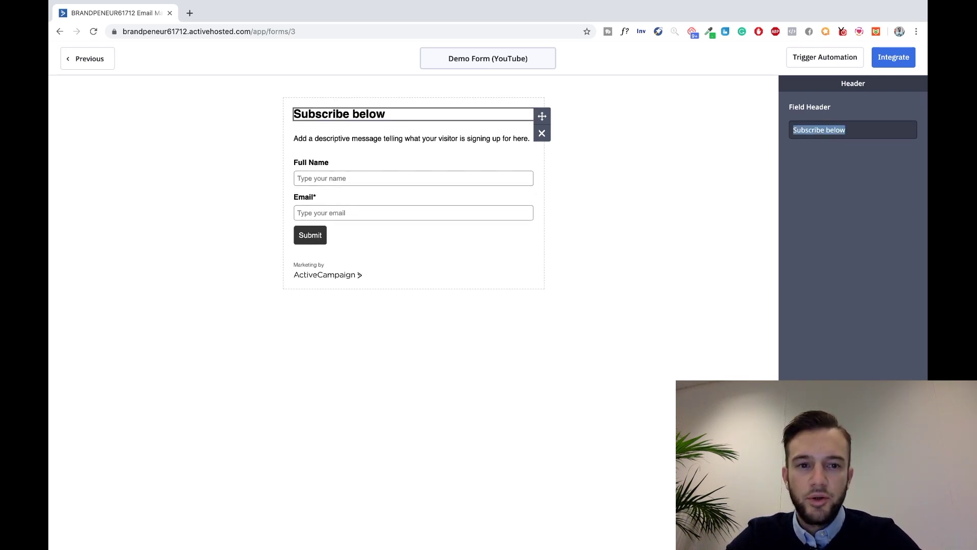
{"action": "type", "text": "Fill out your deatils"}
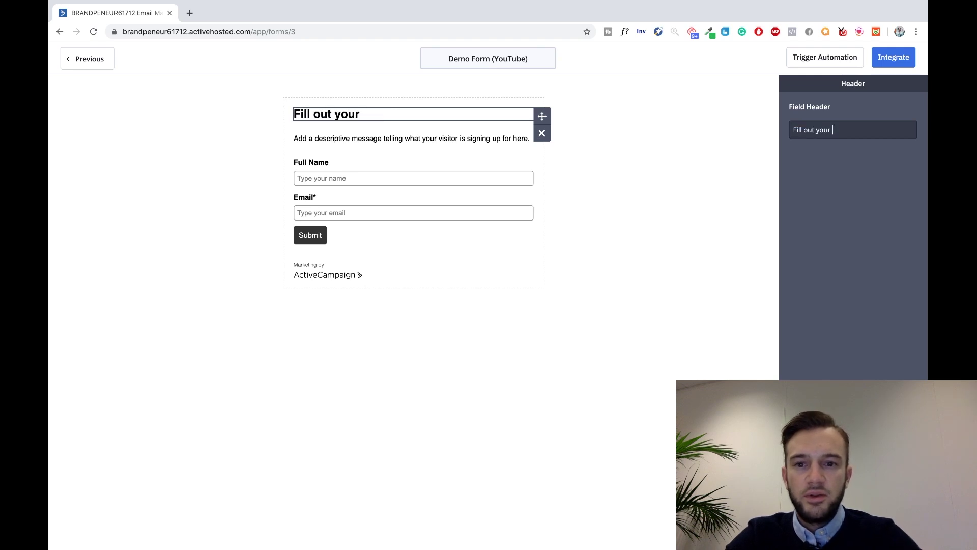
{"action": "key", "text": "BackSpace"}
{"action": "key", "text": "BackSpace"}
{"action": "key", "text": "BackSpace"}
{"action": "key", "text": "BackSpace"}
{"action": "key", "text": "BackSpace"}
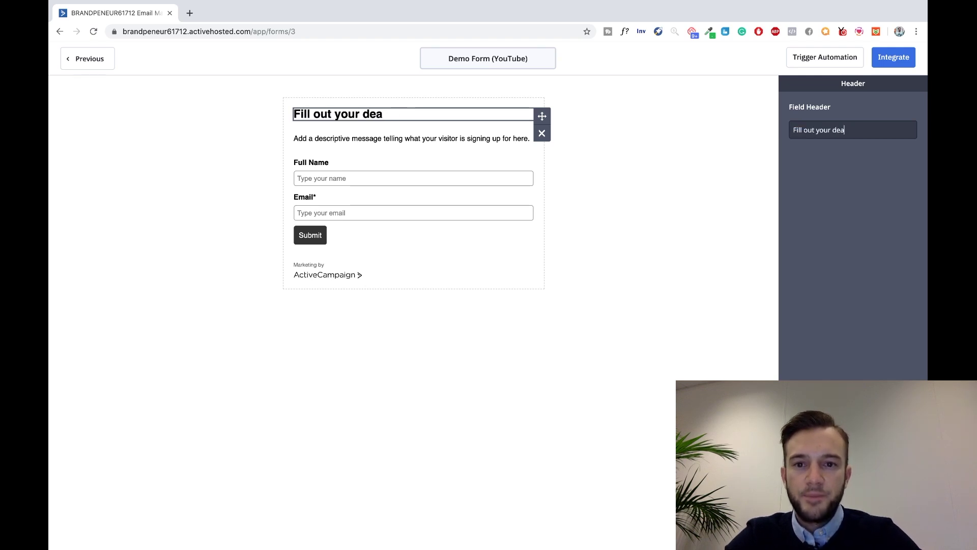
{"action": "type", "text": "tails to subscribe to the"}
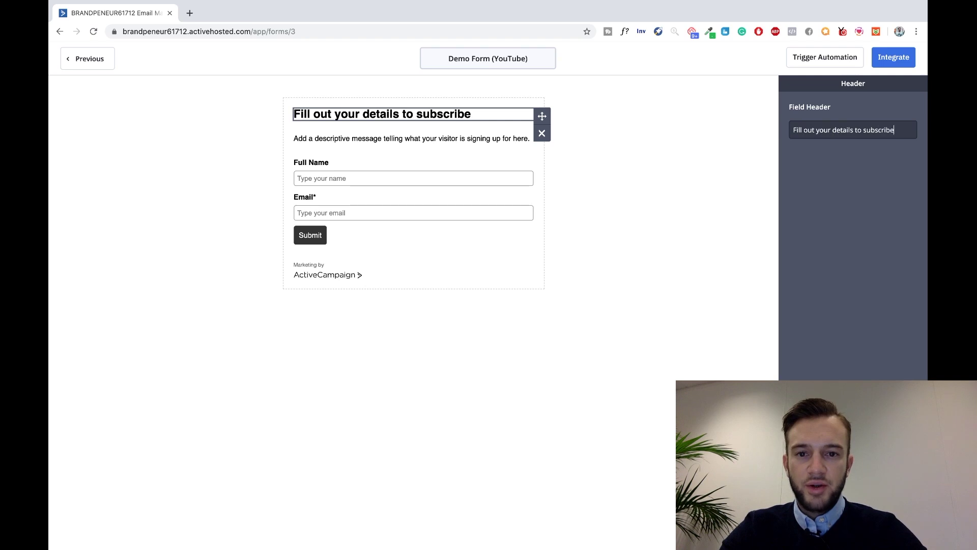
{"action": "key", "text": "BackSpace"}
{"action": "key", "text": "BackSpace"}
{"action": "key", "text": "BackSpace"}
{"action": "type", "text": "our email list."}
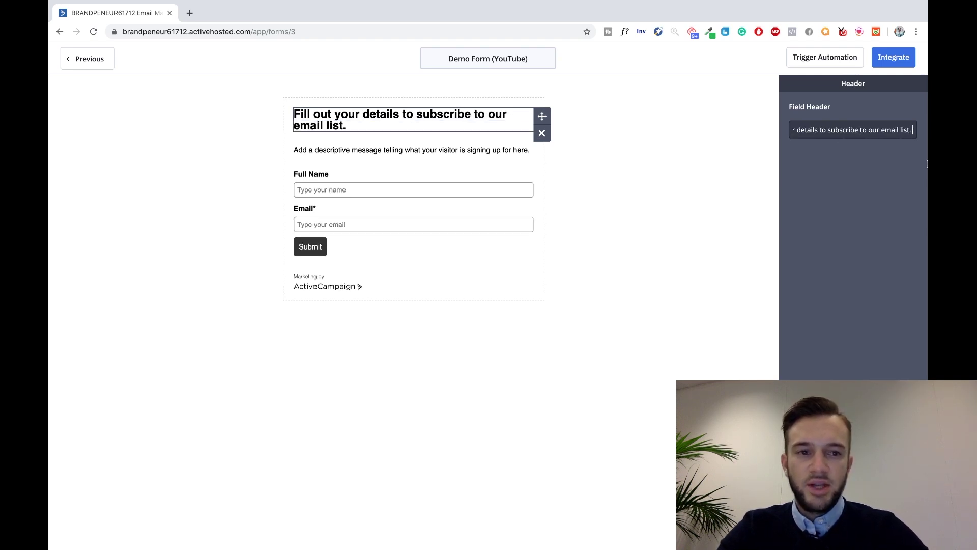
{"action": "left_click", "coordinate": [676, 178]}
{"action": "left_click", "coordinate": [426, 125]}
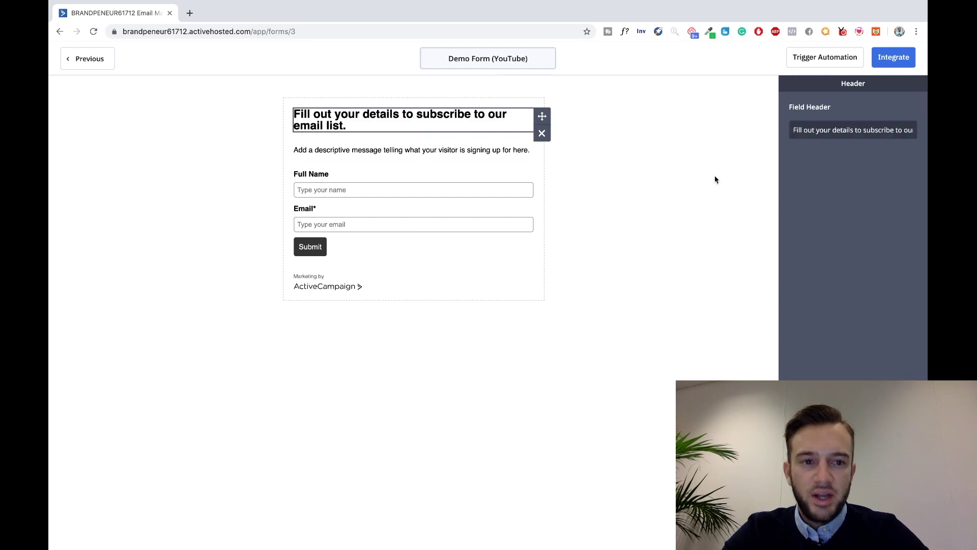
{"action": "left_click", "coordinate": [679, 195]}
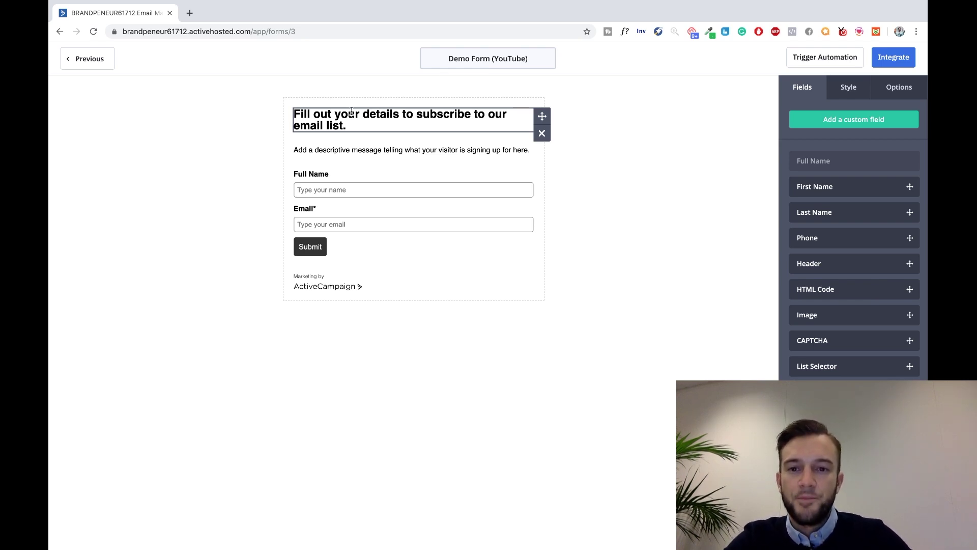
- Set the form's header text to "Opt-in below to get our freebies"
{"action": "left_click_drag", "start_coordinate": [362, 126], "coordinate": [293, 112]}
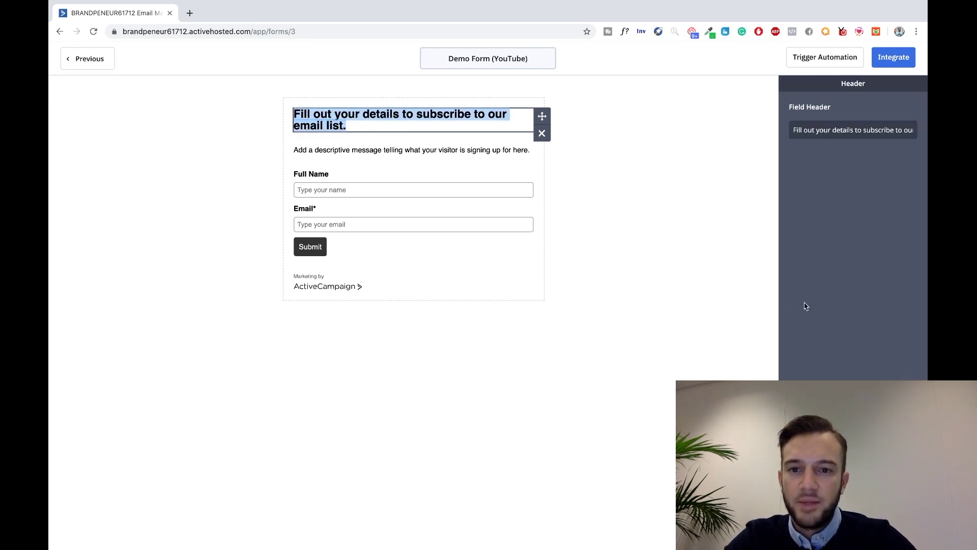
{"action": "triple_click", "coordinate": [827, 128]}
{"action": "type", "text": "Opt"}
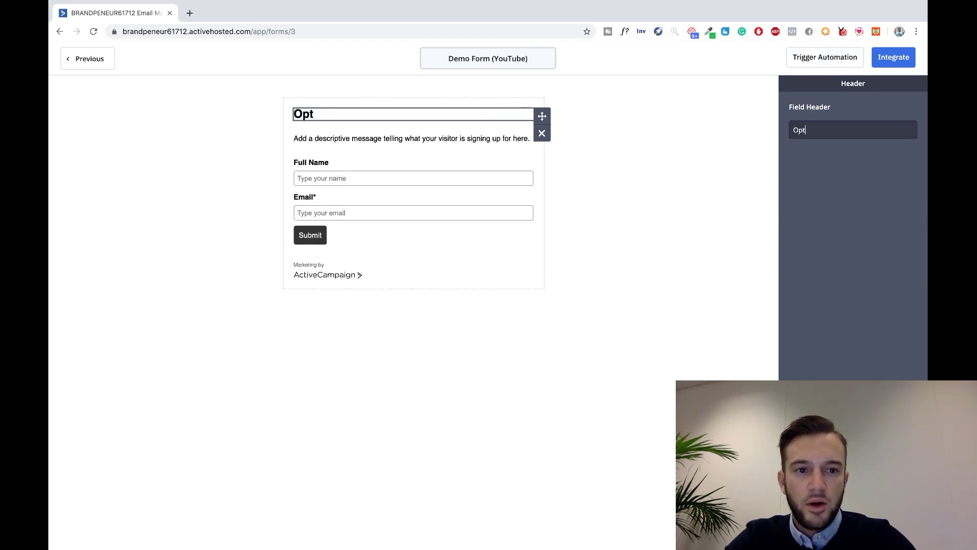
{"action": "type", "text": "-in below t"}
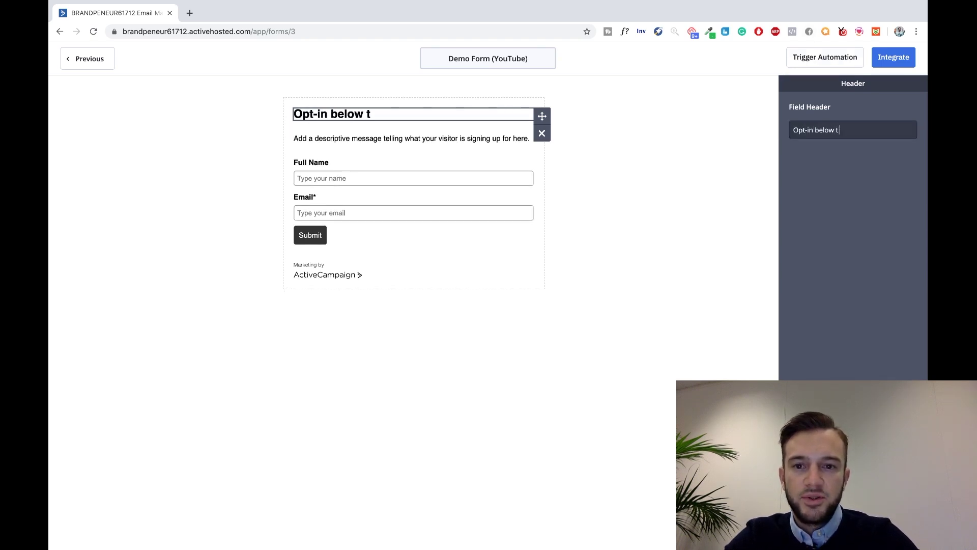
{"action": "type", "text": "o get our freebies"}
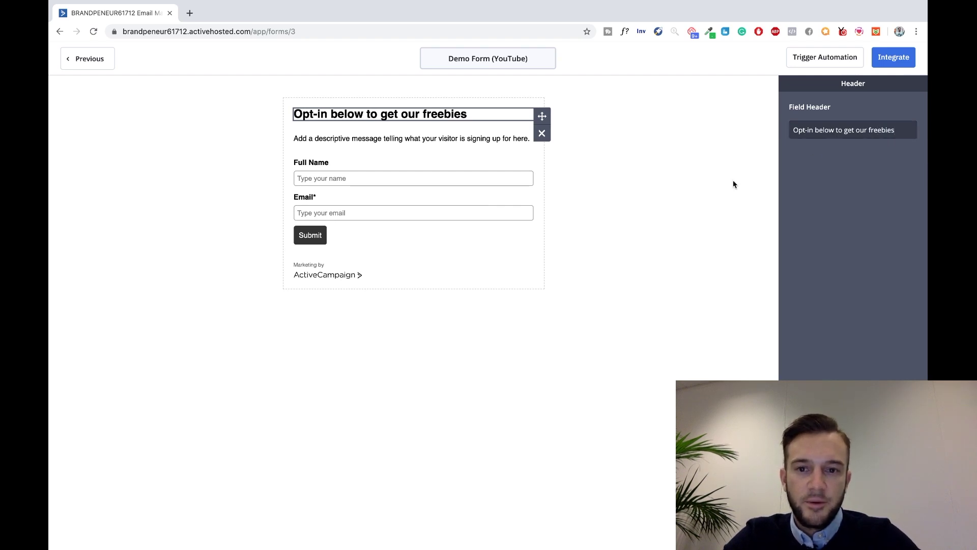
{"action": "left_click", "coordinate": [415, 133]}
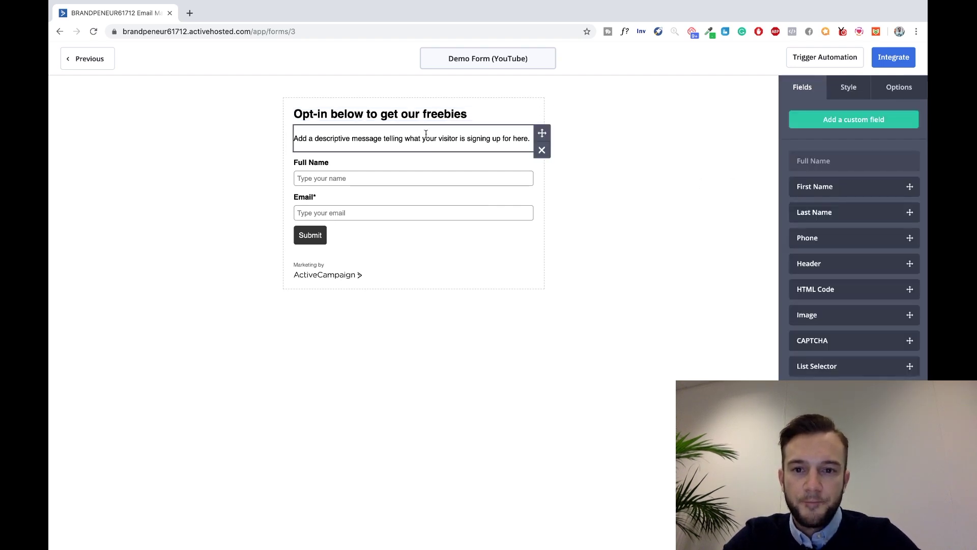
- Replace the descriptive message below the header with "By filling out your contact details we will send you your free .pdf right away."
{"action": "left_click", "coordinate": [401, 150]}
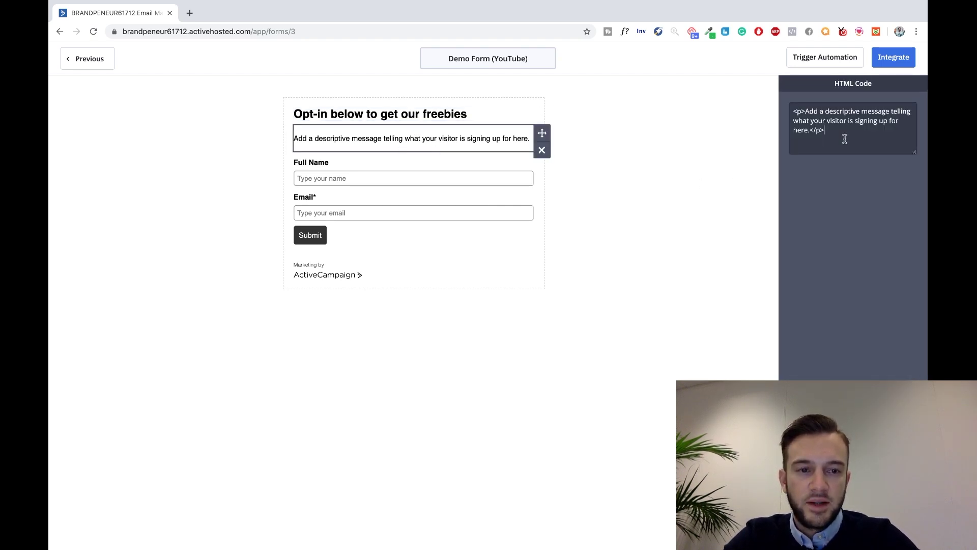
{"action": "left_click_drag", "start_coordinate": [811, 111], "coordinate": [809, 130]}
{"action": "key", "text": "BackSpace"}
{"action": "key", "text": "BackSpace"}
{"action": "type", "text": "b"}
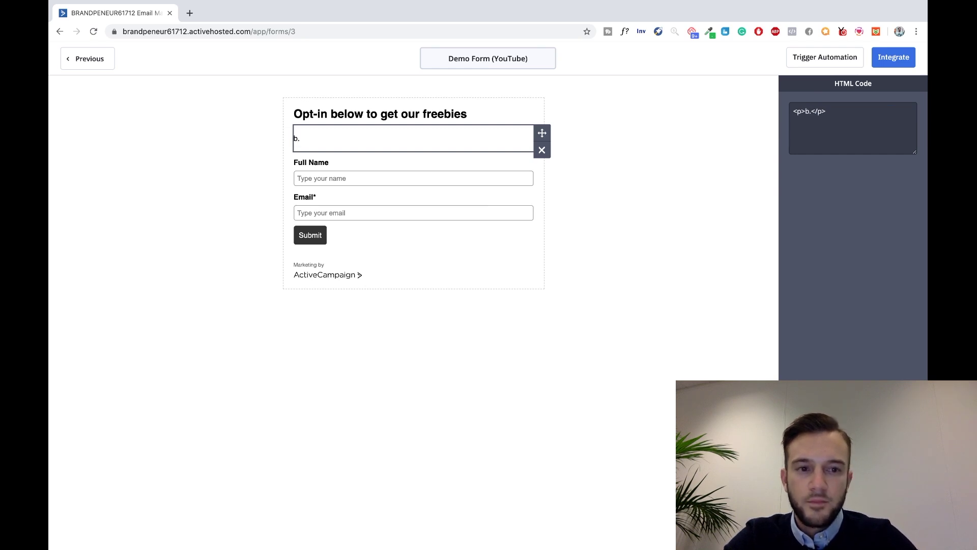
{"action": "key", "text": "BackSpace"}
{"action": "type", "text": "By filling "}
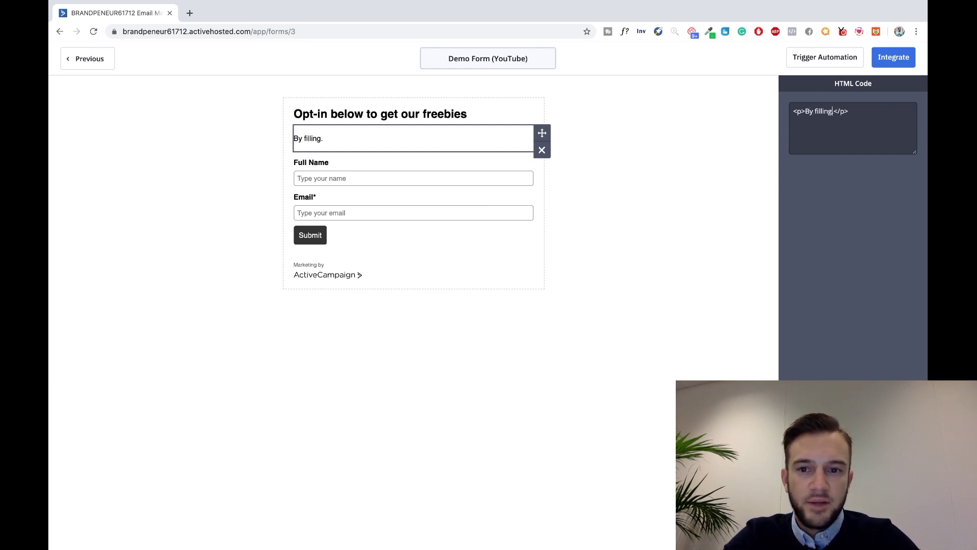
{"action": "type", "text": "out yo"}
{"action": "key", "text": "BackSpace"}
{"action": "key", "text": "BackSpace"}
{"action": "key", "text": "BackSpace"}
{"action": "key", "text": "BackSpace"}
{"action": "type", "text": "t your "}
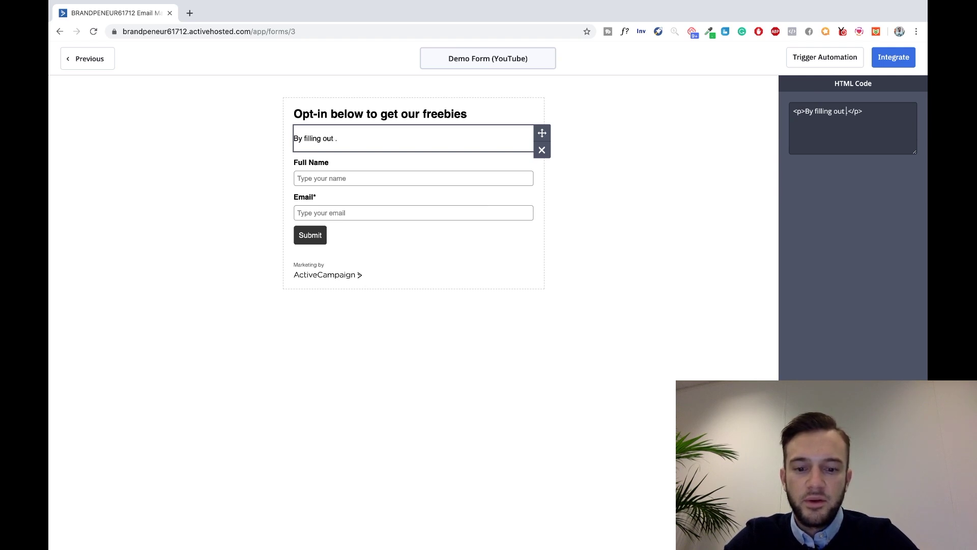
{"action": "type", "text": "email add"}
{"action": "key", "text": "BackSpace"}
{"action": "key", "text": "BackSpace"}
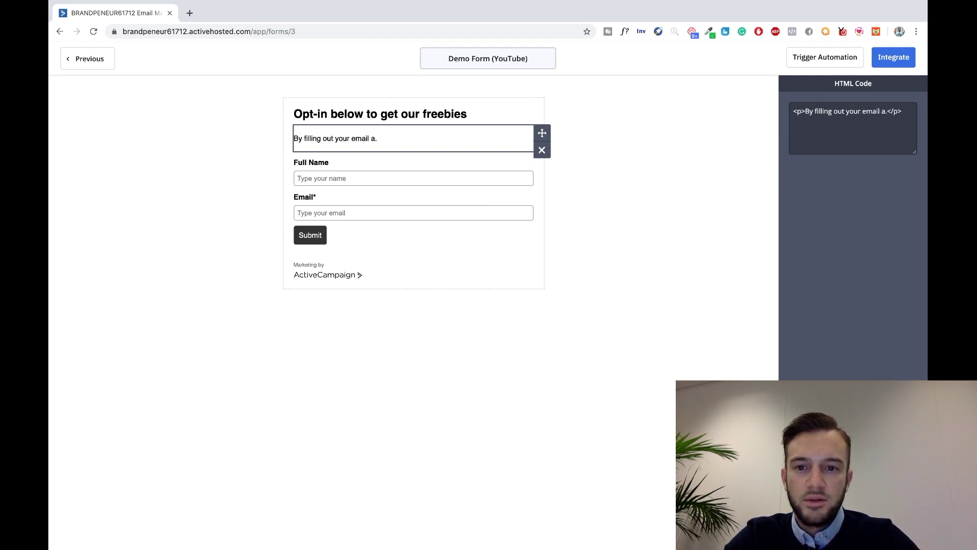
{"action": "type", "text": "nd"}
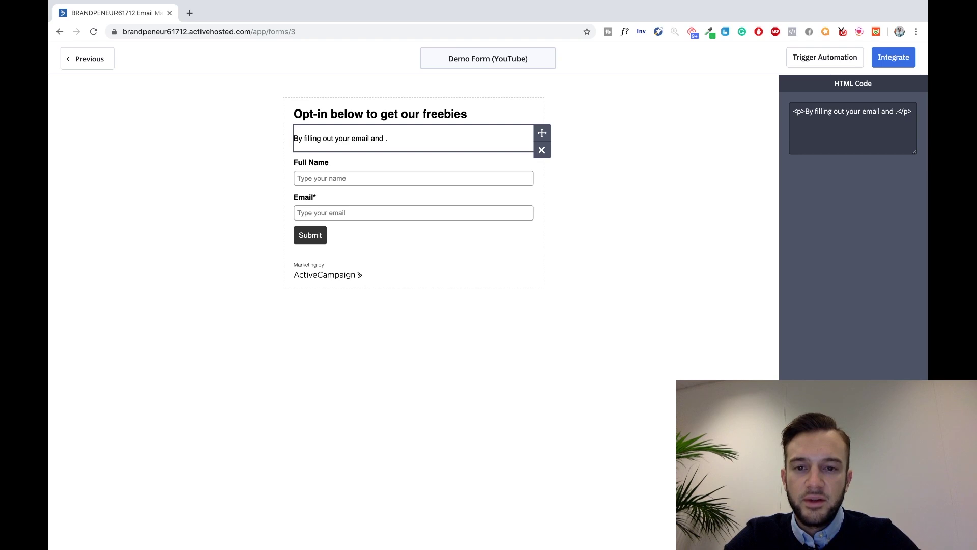
{"action": "key", "text": "BackSpace"}
{"action": "key", "text": "BackSpace"}
{"action": "key", "text": "BackSpace"}
{"action": "key", "text": "BackSpace"}
{"action": "key", "text": "BackSpace"}
{"action": "key", "text": "BackSpace"}
{"action": "key", "text": "BackSpace"}
{"action": "key", "text": "BackSpace"}
{"action": "key", "text": "BackSpace"}
{"action": "key", "text": "BackSpace"}
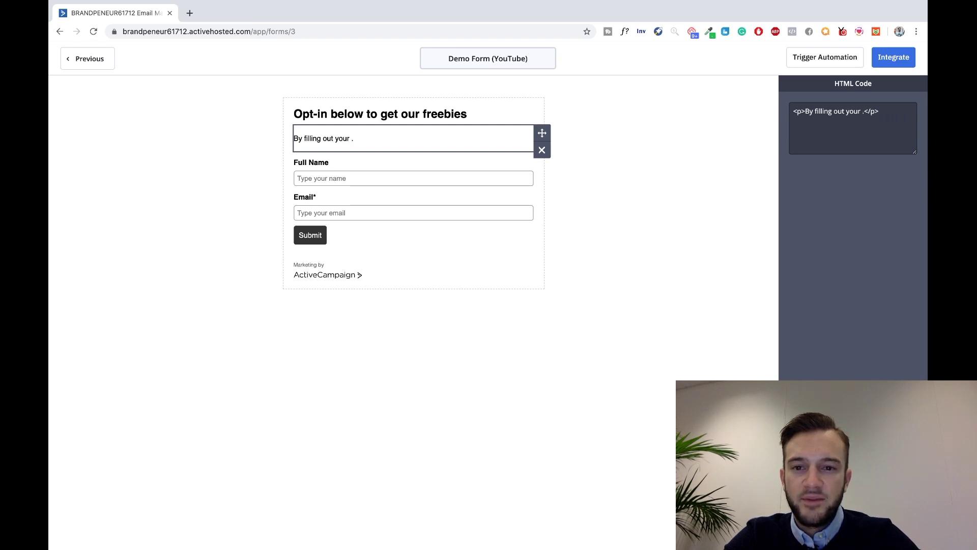
{"action": "type", "text": "contact details we"}
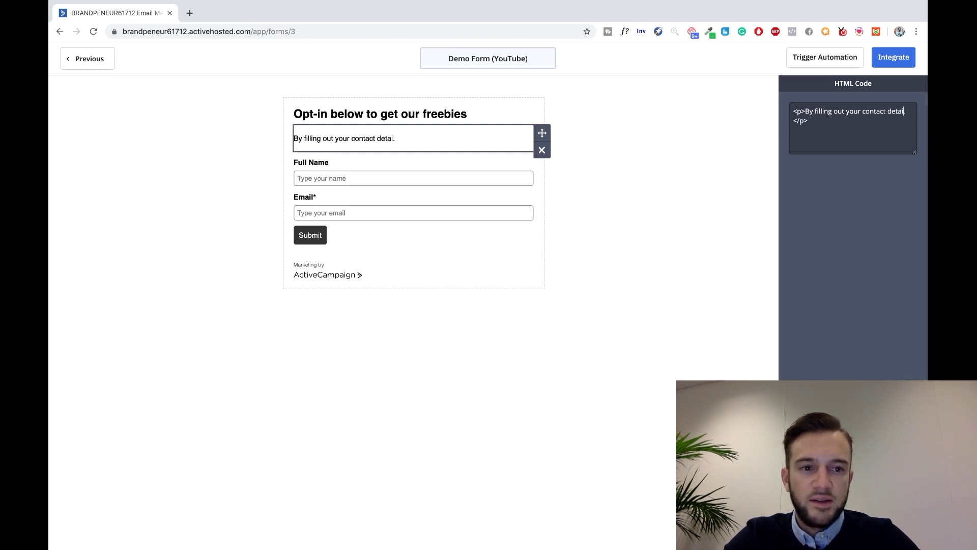
{"action": "type", "text": " will send you"}
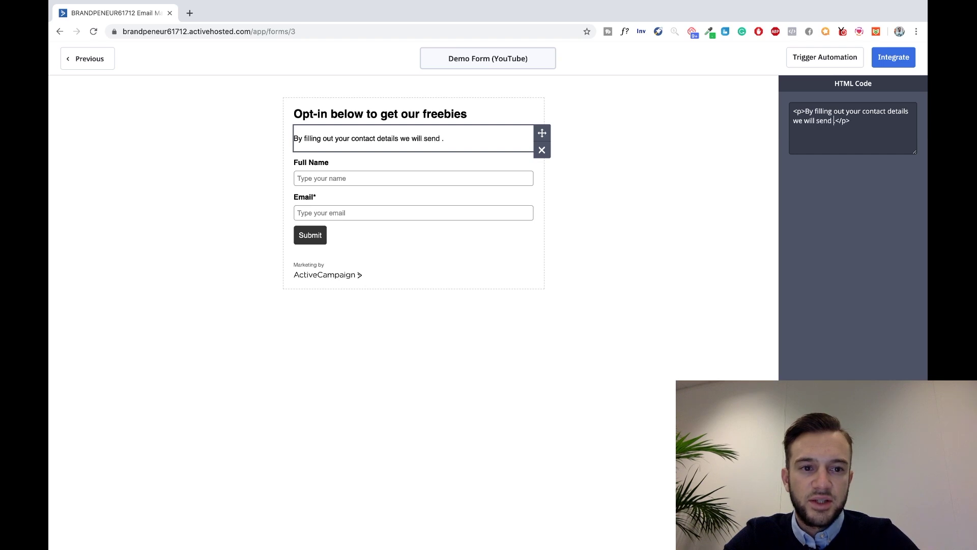
{"action": "type", "text": " your free"}
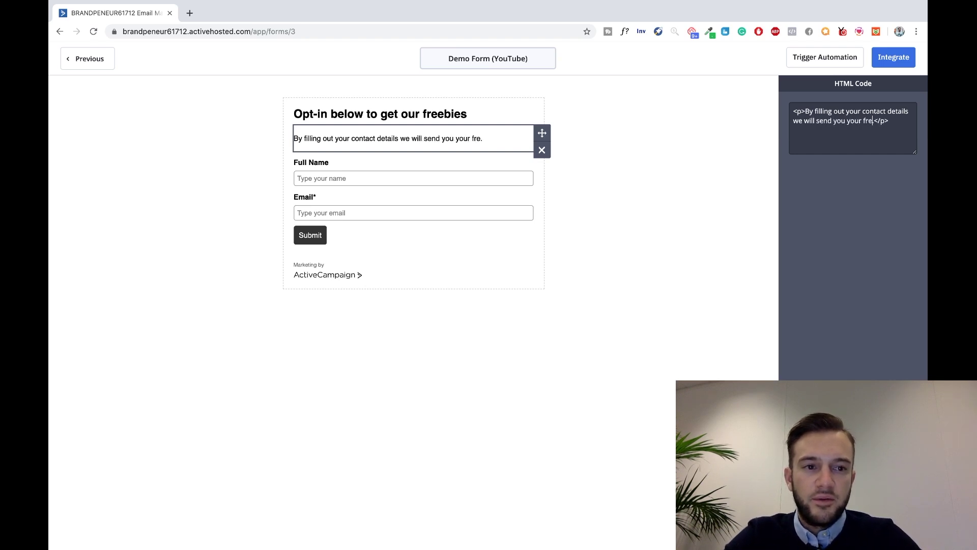
{"action": "type", "text": " .pdf f"}
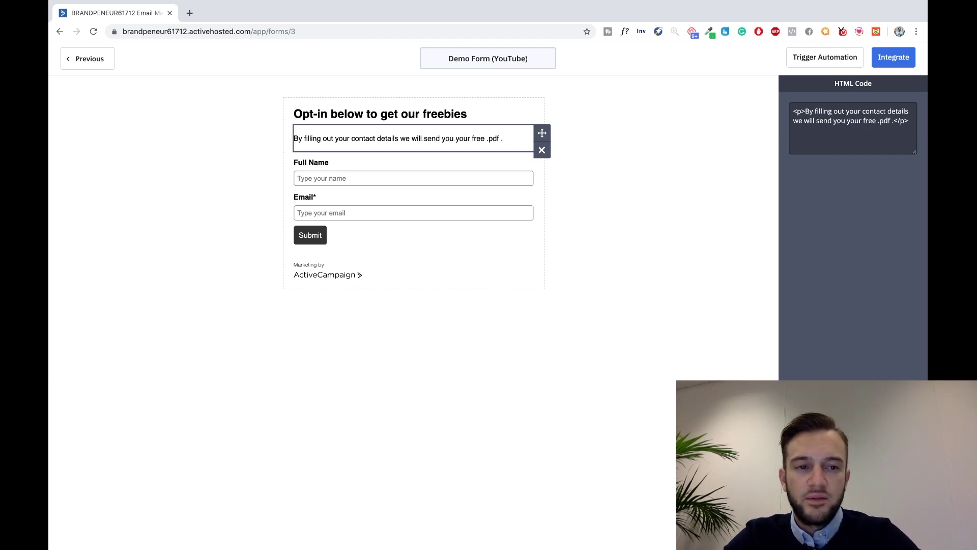
{"action": "key", "text": "BackSpace"}
{"action": "type", "text": "right away"}
{"action": "left_click", "coordinate": [429, 184]}
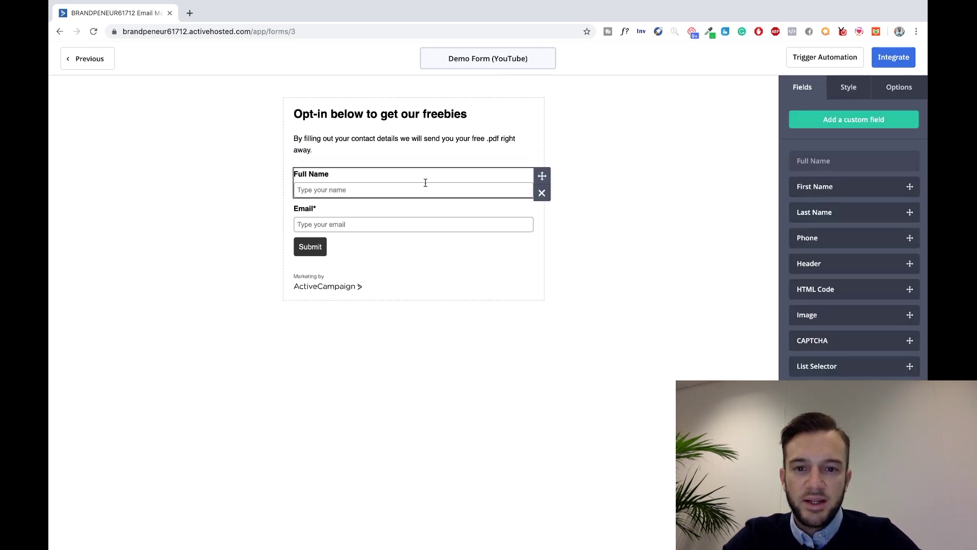
{"action": "left_click", "coordinate": [426, 212]}
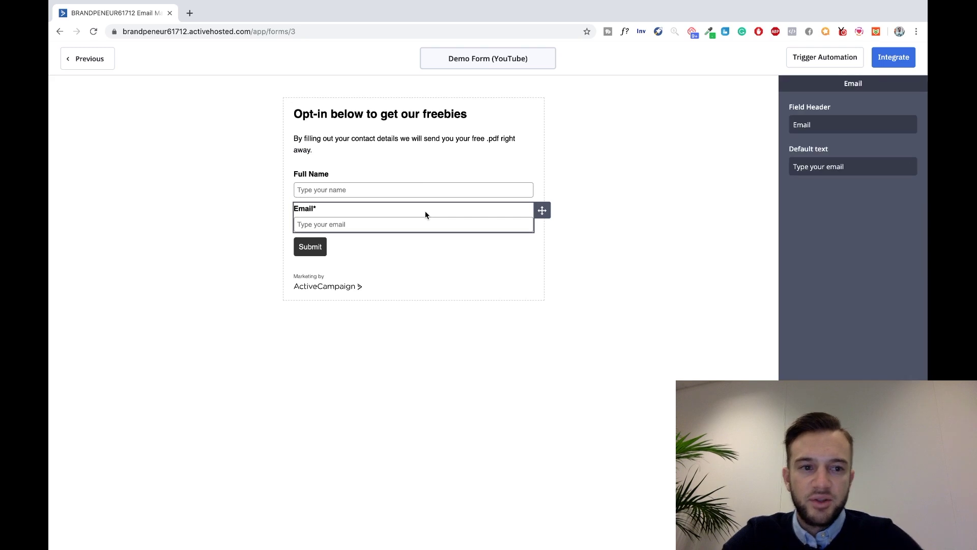
{"action": "left_click", "coordinate": [464, 192]}
{"action": "left_click", "coordinate": [447, 145]}
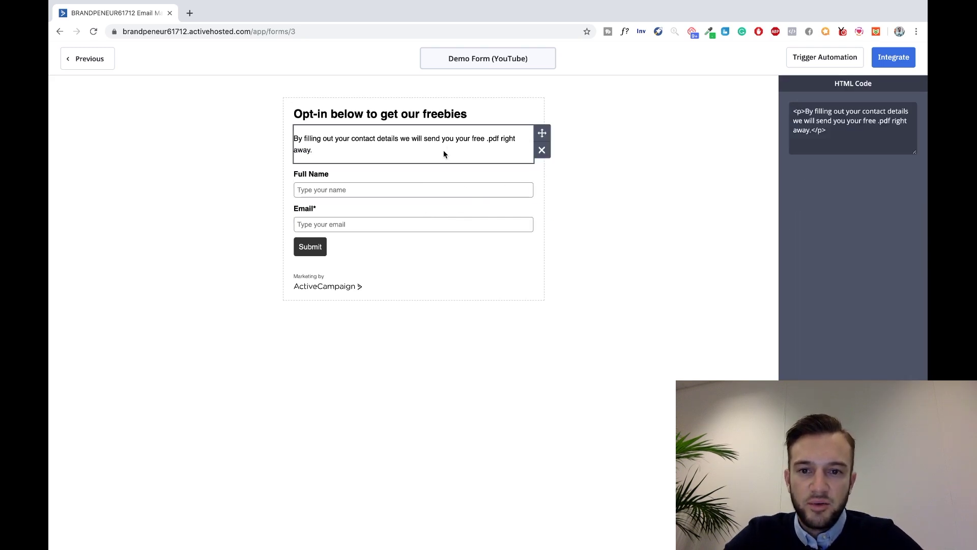
{"action": "left_click", "coordinate": [423, 253]}
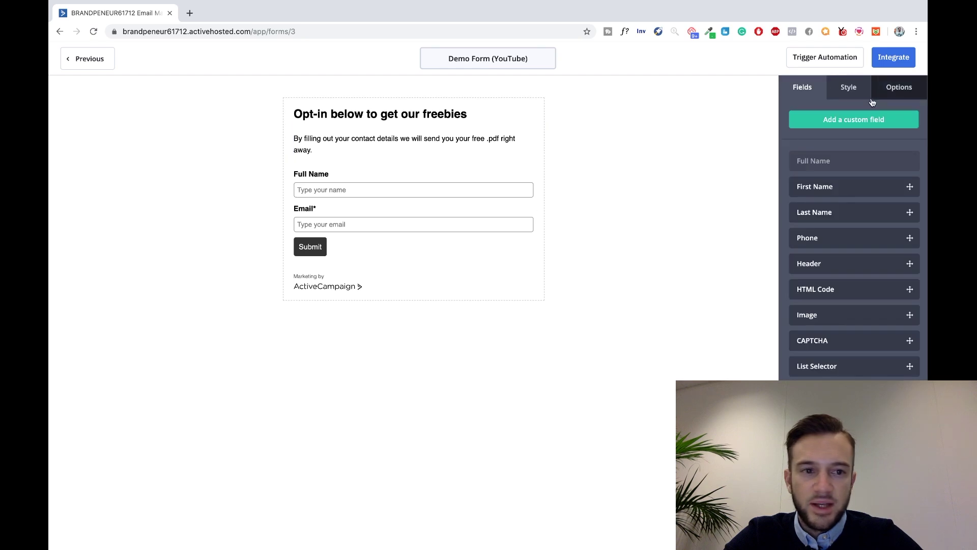
- Replace the form's Full Name field with separate First Name and Last Name fields, and add a Phone field above Email
{"action": "left_click_drag", "start_coordinate": [828, 213], "coordinate": [401, 190]}
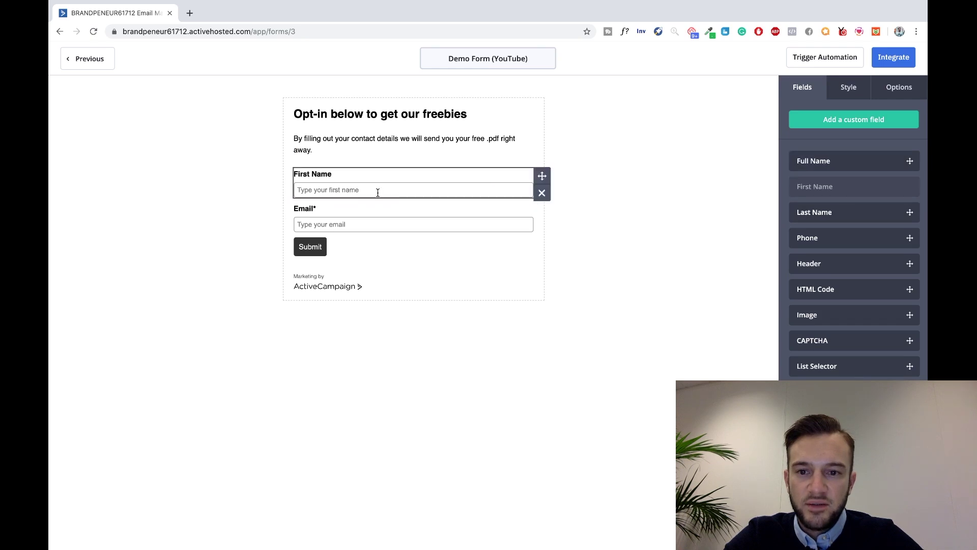
{"action": "left_click_drag", "start_coordinate": [868, 212], "coordinate": [417, 199]}
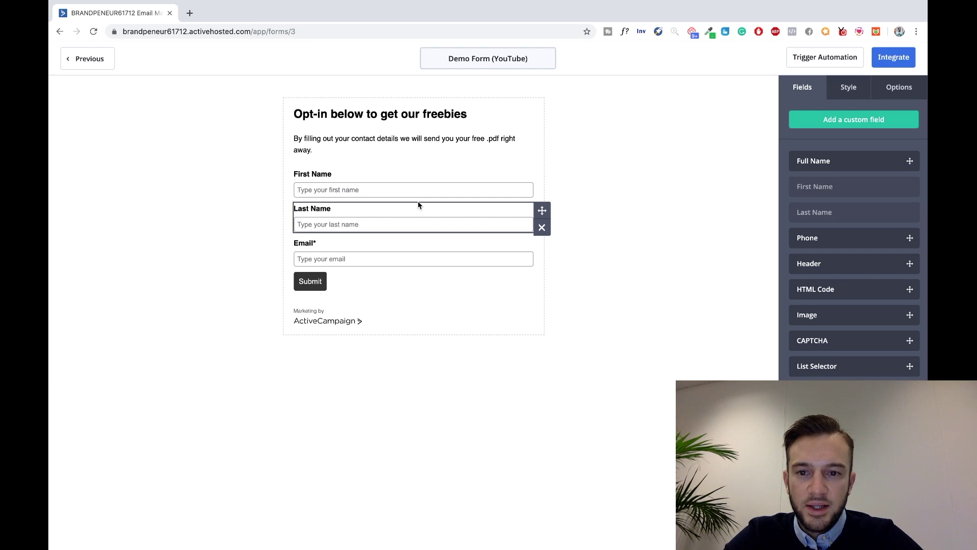
{"action": "left_click_drag", "start_coordinate": [861, 245], "coordinate": [435, 247]}
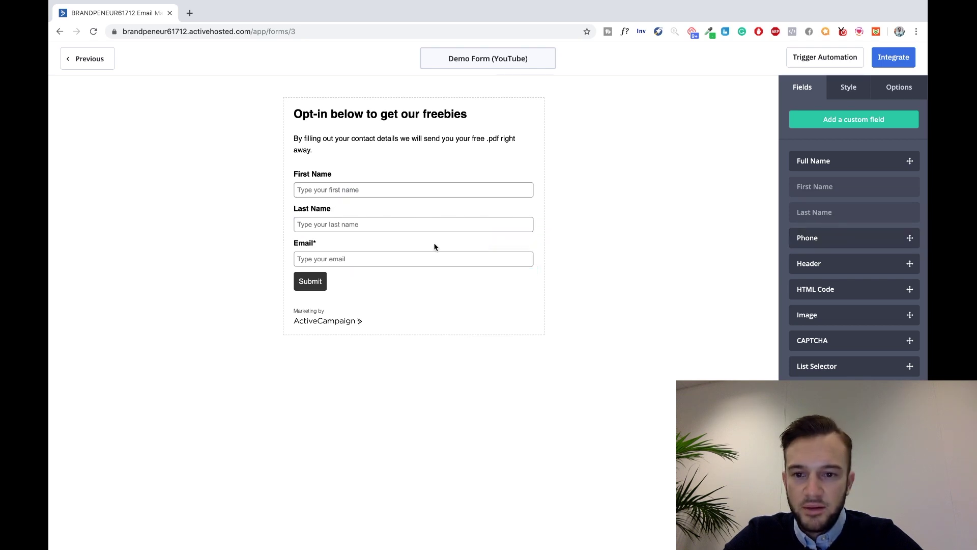
- Remove the Phone field from the form and put Full Name back in place of the First Name and Last Name fields
{"action": "left_click", "coordinate": [541, 262]}
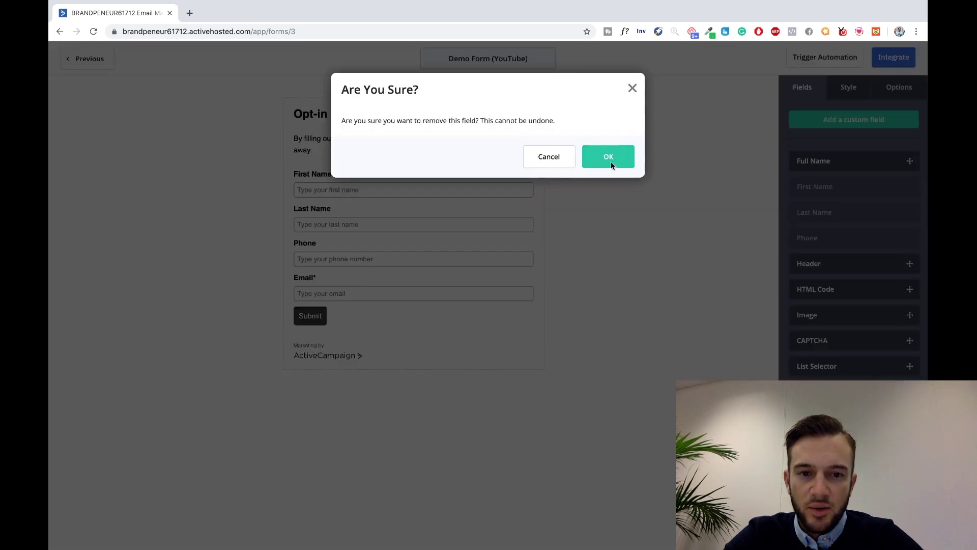
{"action": "left_click", "coordinate": [610, 156]}
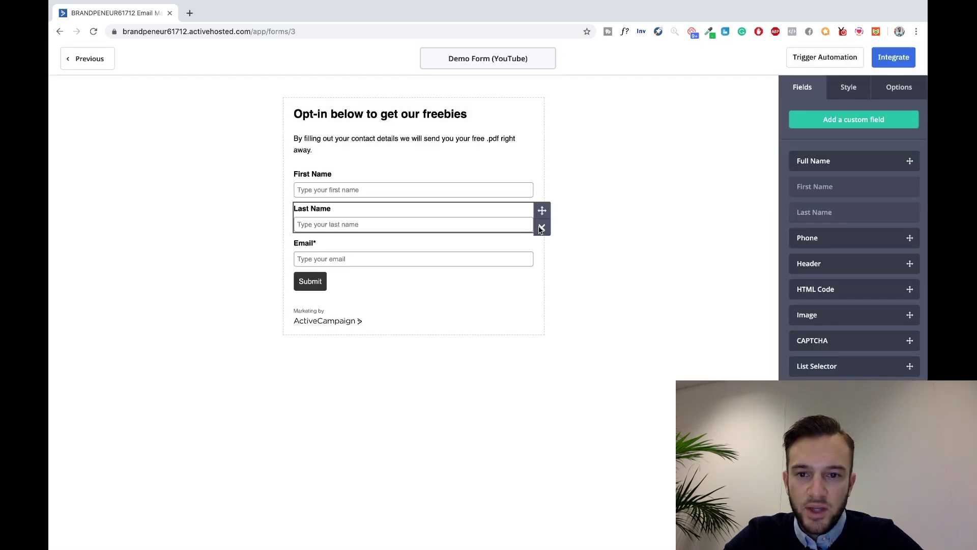
{"action": "left_click", "coordinate": [541, 192]}
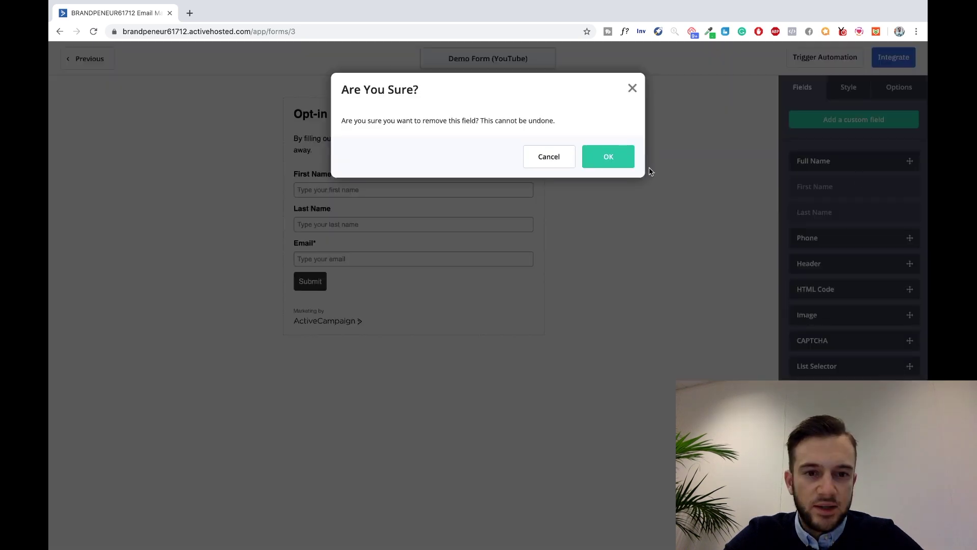
{"action": "left_click", "coordinate": [615, 158]}
{"action": "left_click_drag", "start_coordinate": [908, 169], "coordinate": [341, 181]}
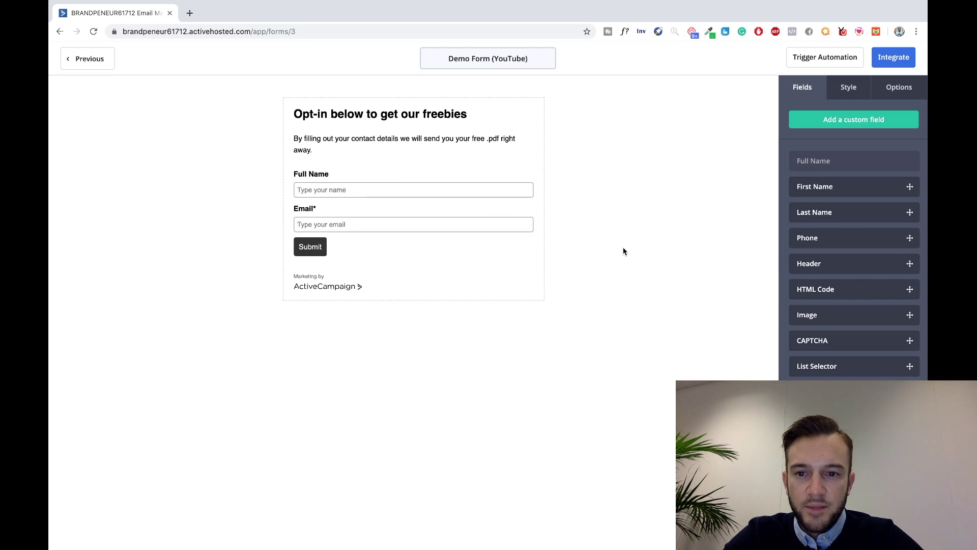
- Set the form's background color to near-black 030303
{"action": "left_click", "coordinate": [849, 92]}
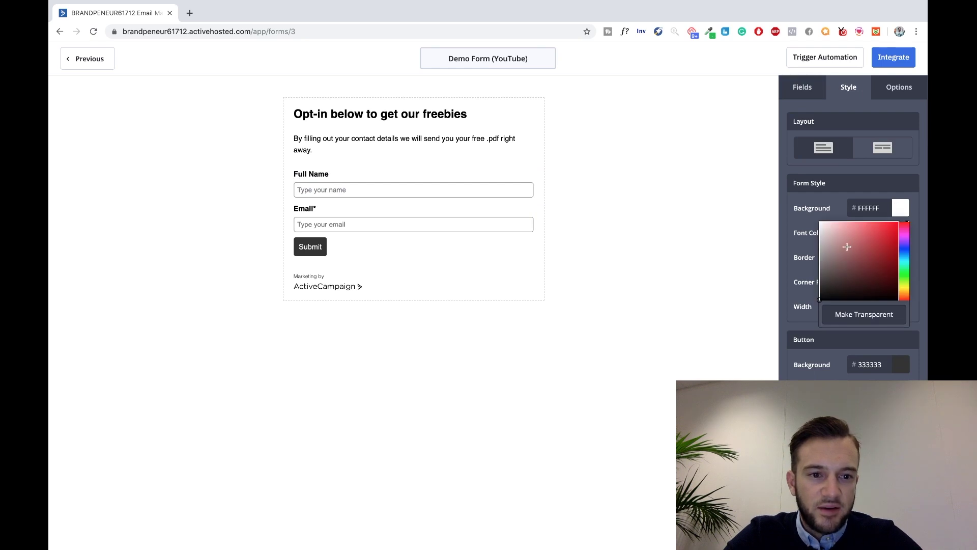
{"action": "mouse_move", "coordinate": [829, 233]}
{"action": "left_mouse_down"}
{"action": "mouse_move", "coordinate": [845, 245]}
{"action": "mouse_move", "coordinate": [823, 279]}
{"action": "left_mouse_up"}
{"action": "left_click_drag", "start_coordinate": [805, 320], "coordinate": [805, 320]}
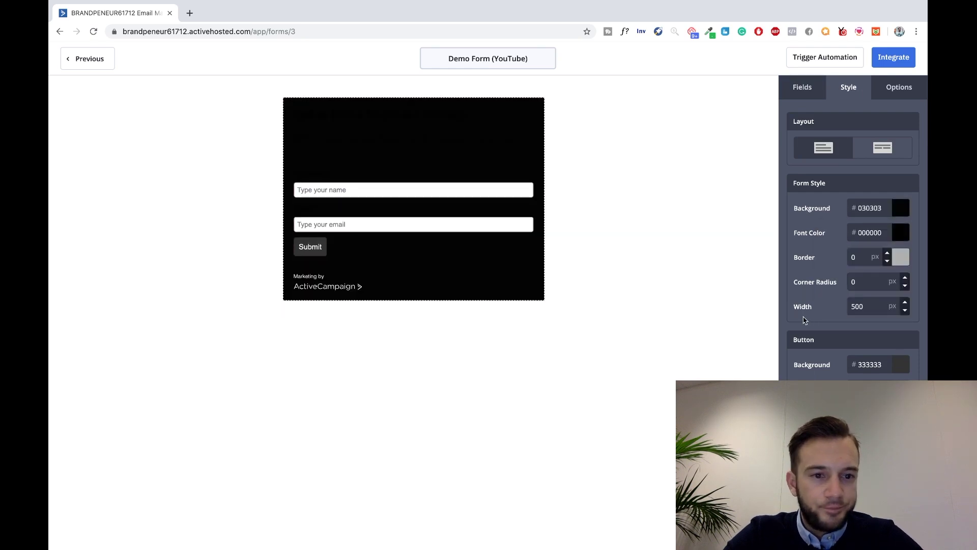
- Set the form's background color to white FFFFFF and its font color to 030303
{"action": "left_click", "coordinate": [901, 214]}
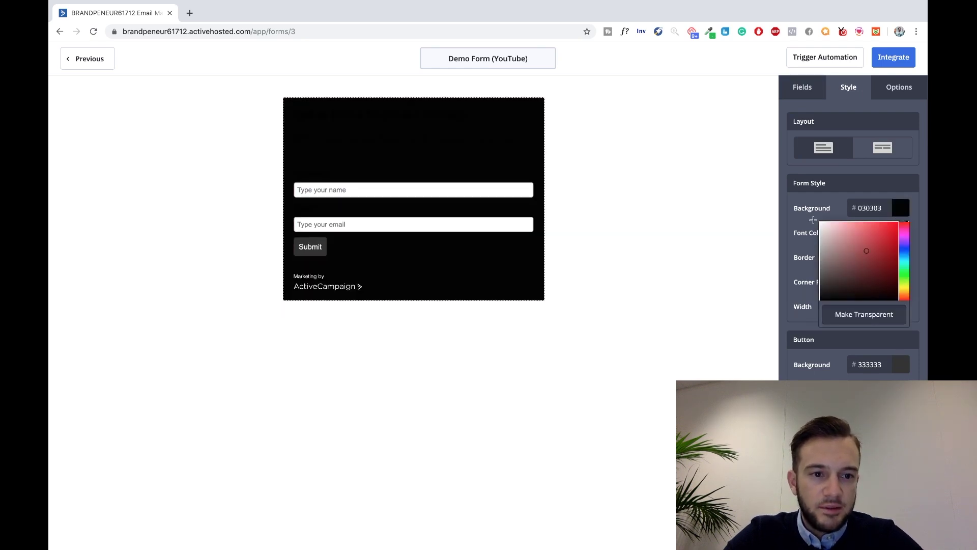
{"action": "left_click", "coordinate": [810, 221]}
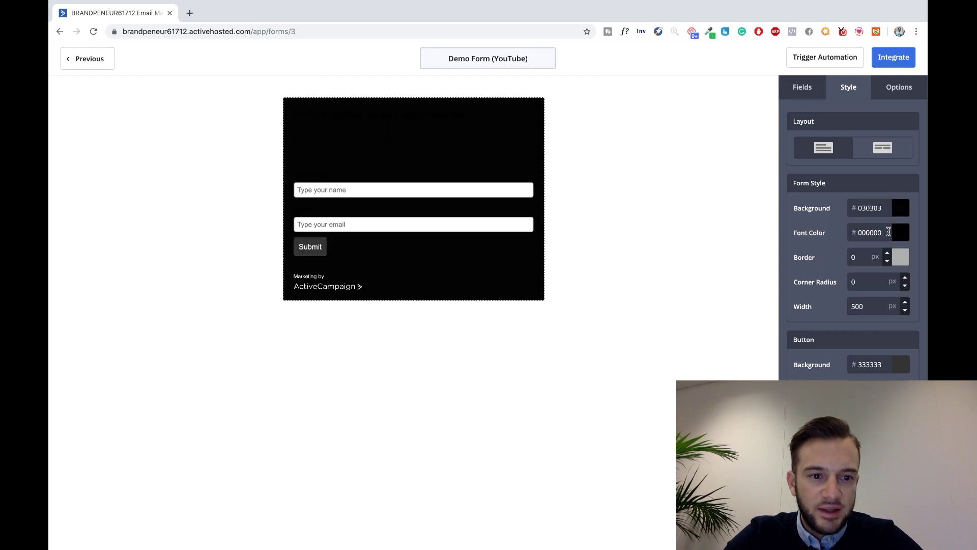
{"action": "left_click", "coordinate": [904, 215]}
{"action": "left_click_drag", "start_coordinate": [853, 248], "coordinate": [819, 223]}
{"action": "left_click", "coordinate": [904, 237]}
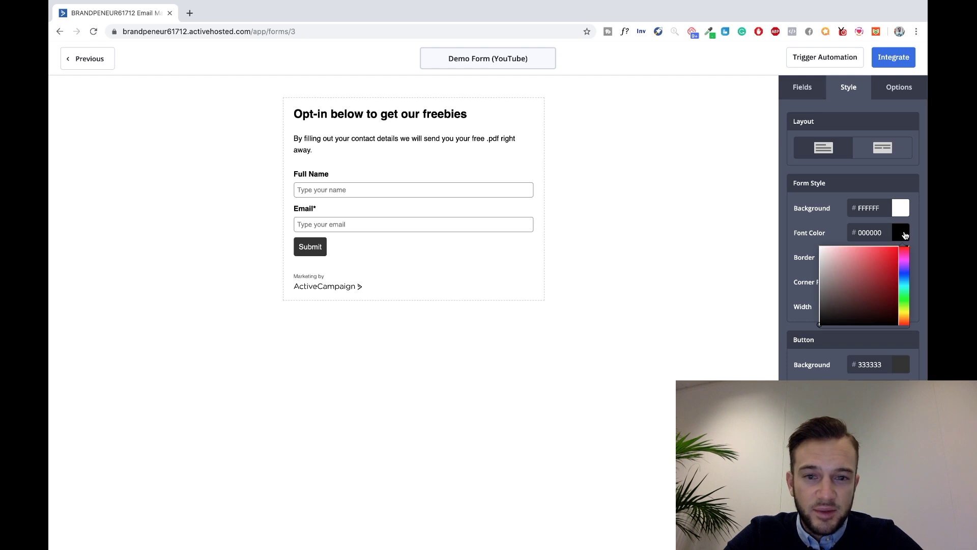
{"action": "left_click_drag", "start_coordinate": [868, 291], "coordinate": [806, 333]}
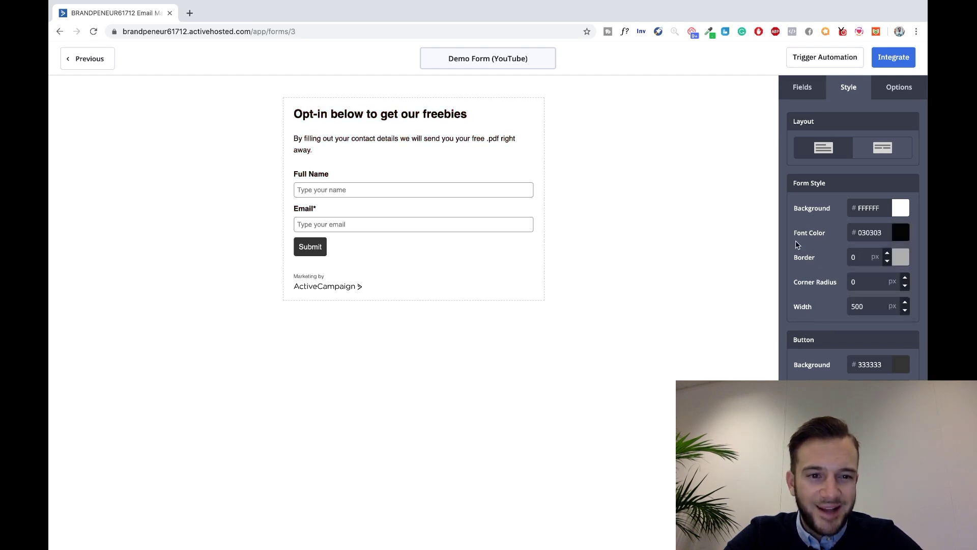
- Try the side-by-side layout for the form, return to the stacked layout and look over the button styling
{"action": "left_click", "coordinate": [892, 153]}
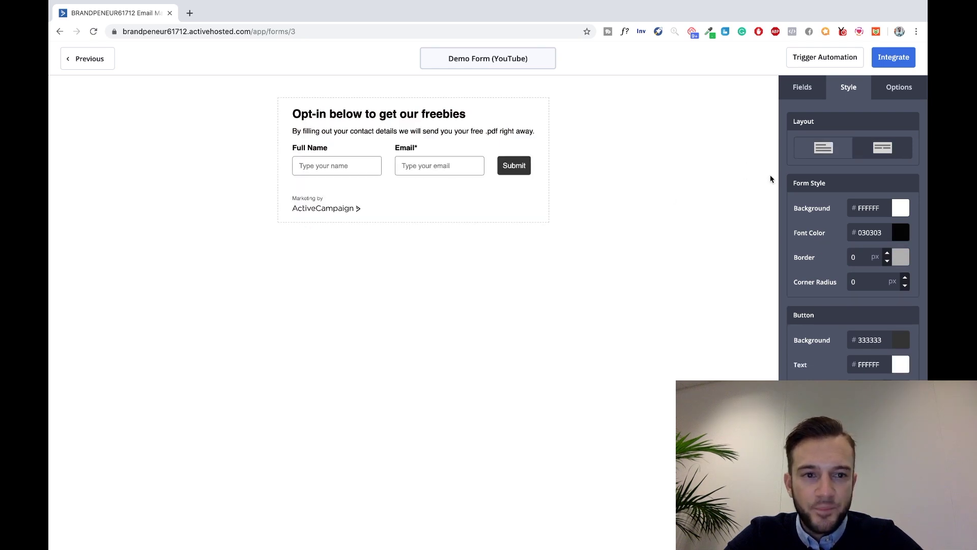
{"action": "left_click", "coordinate": [829, 152]}
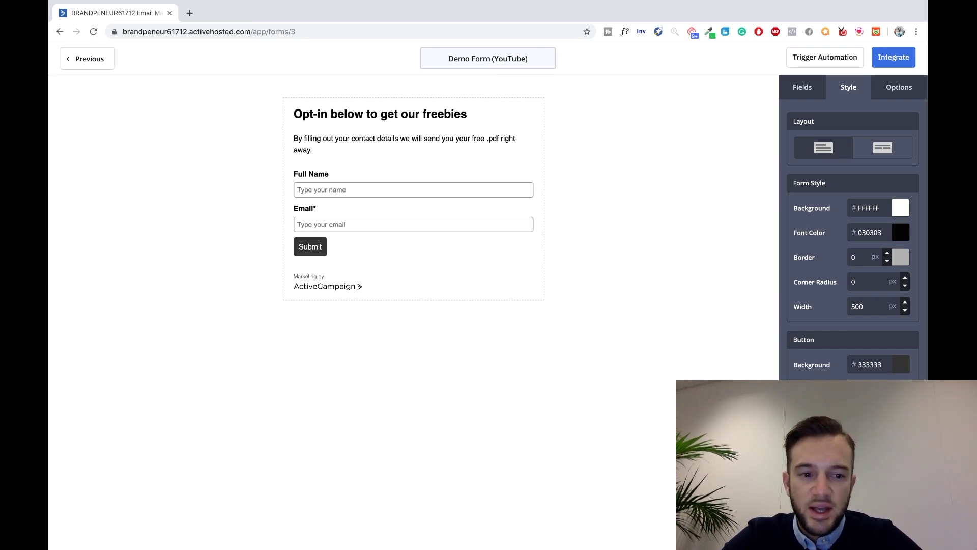
{"action": "scroll", "coordinate": [853, 245], "scroll_direction": "down", "scroll_amount": 5}
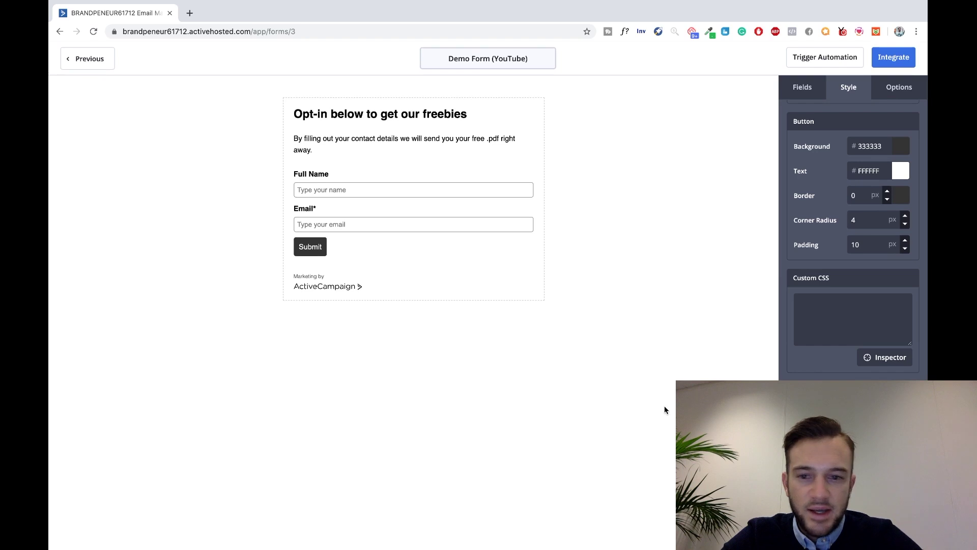
{"action": "scroll", "coordinate": [883, 356], "scroll_direction": "up", "scroll_amount": 5}
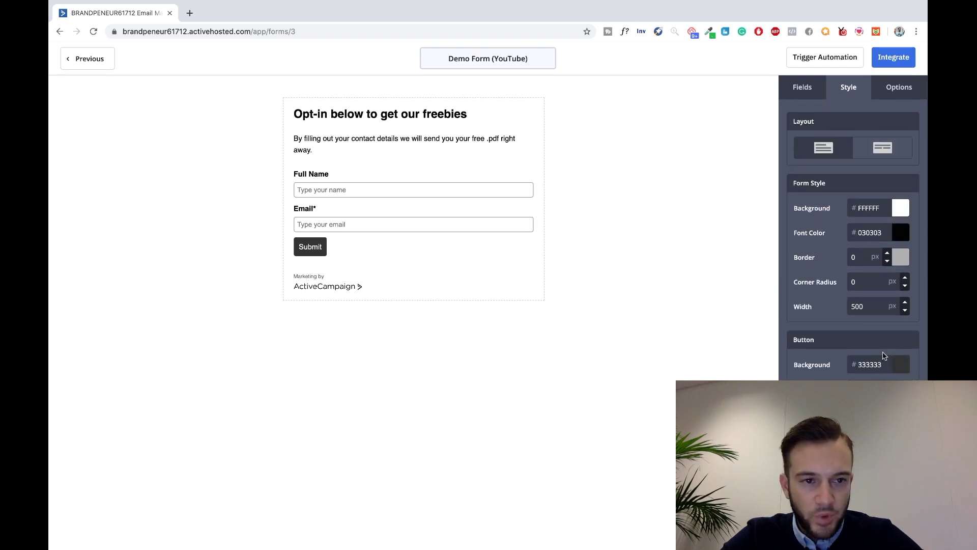
- Replace the form's on-submit thank-you message with "Your free .pdf is on it's way."
{"action": "left_click", "coordinate": [914, 100]}
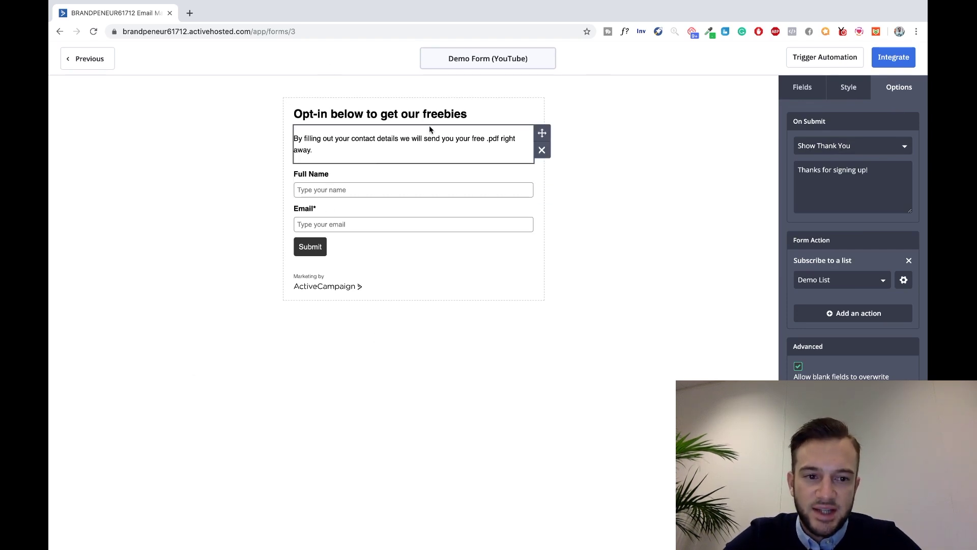
{"action": "left_click", "coordinate": [865, 175]}
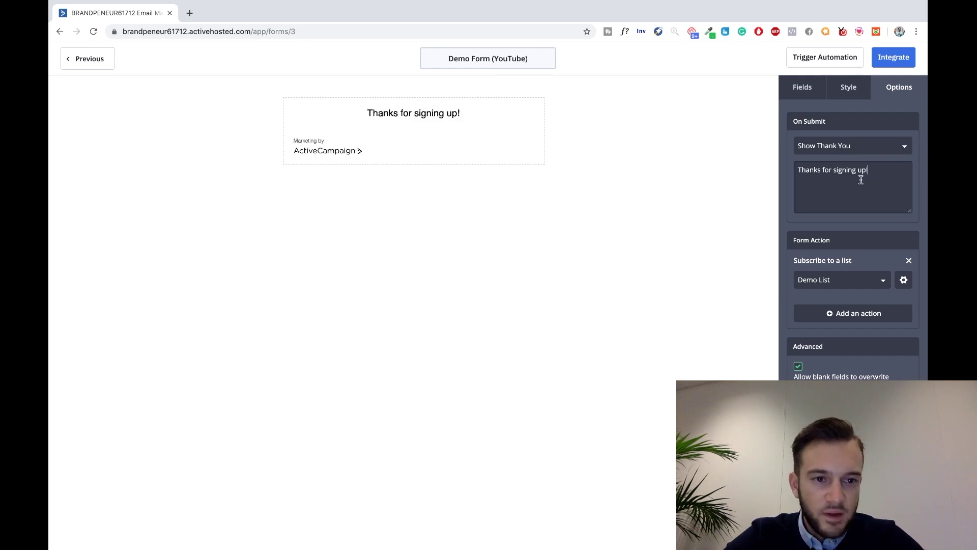
{"action": "triple_click", "coordinate": [901, 179]}
{"action": "type", "text": "Your"}
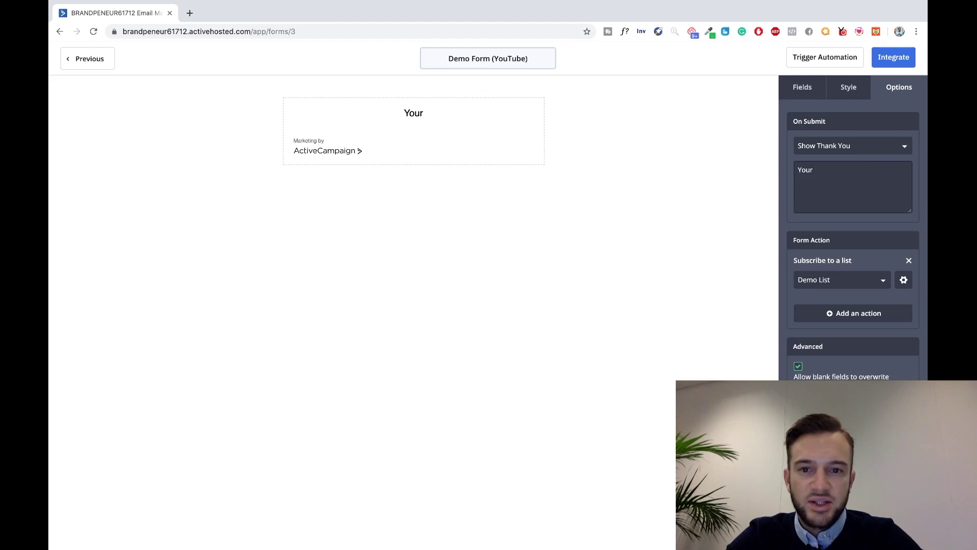
{"action": "type", "text": " email with"}
{"action": "key", "text": "super+a"}
{"action": "type", "text": "Your free "}
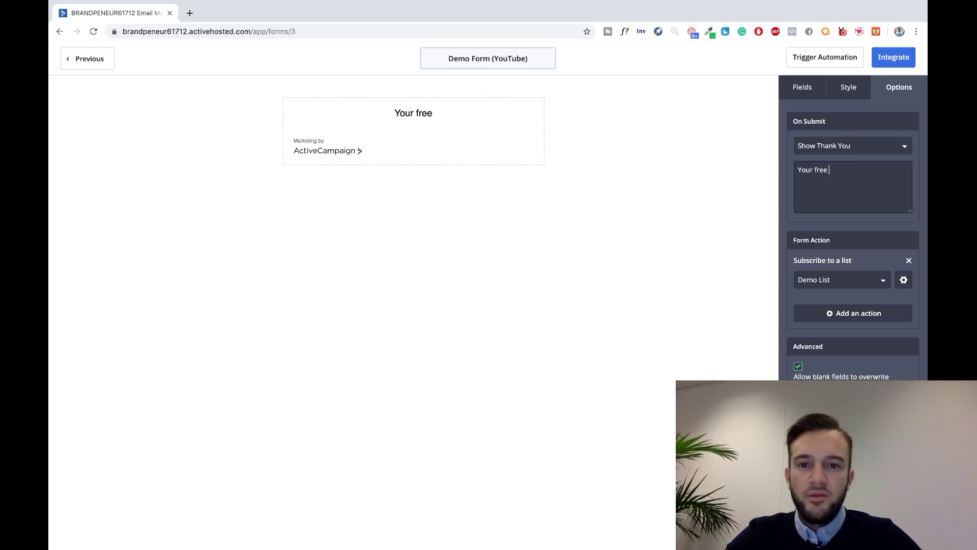
{"action": "type", "text": ".pdf is on it's way."}
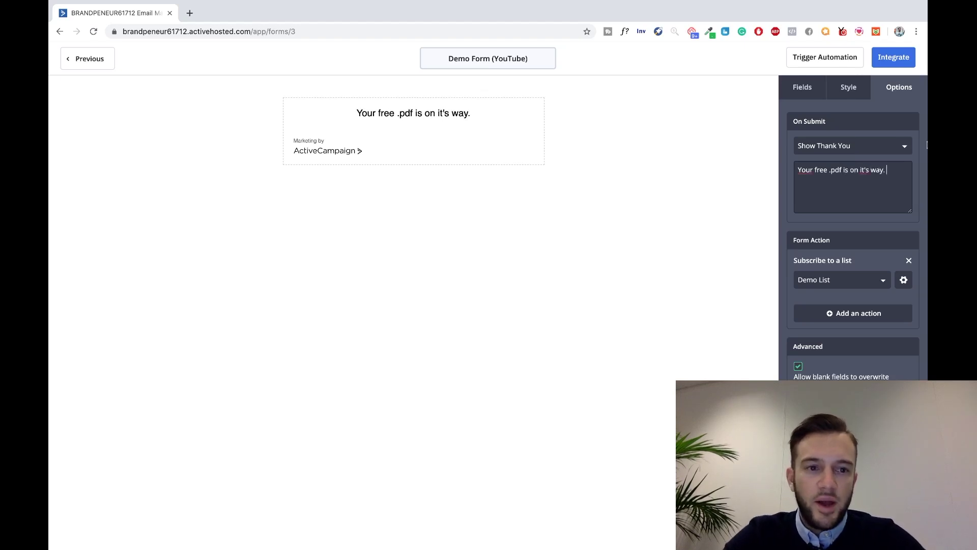
- Set the form's on-submit action to Open URL and search Google Images for "mansion" in a new browser tab
{"action": "left_click", "coordinate": [873, 145]}
{"action": "left_click", "coordinate": [838, 192]}
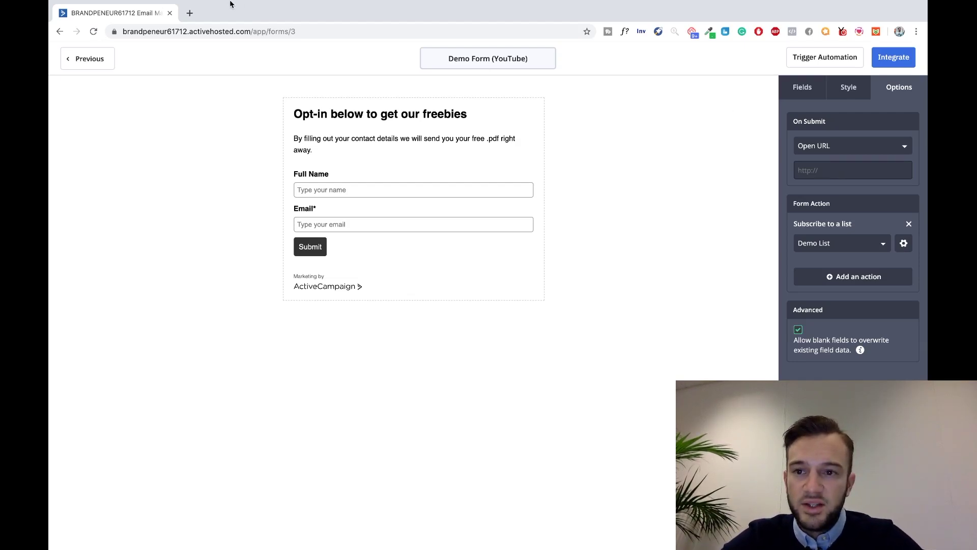
{"action": "left_click", "coordinate": [189, 13]}
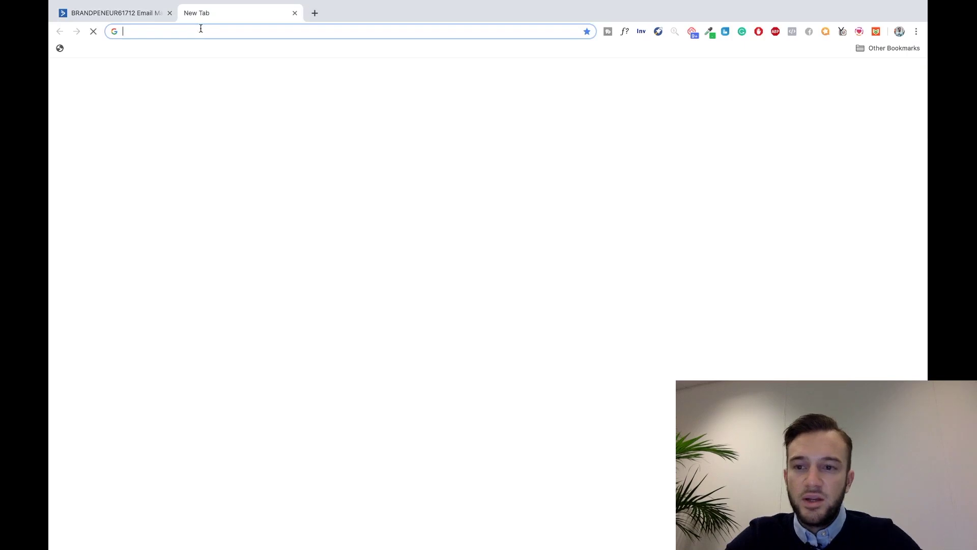
{"action": "type", "text": "google"}
{"action": "key", "text": "Return"}
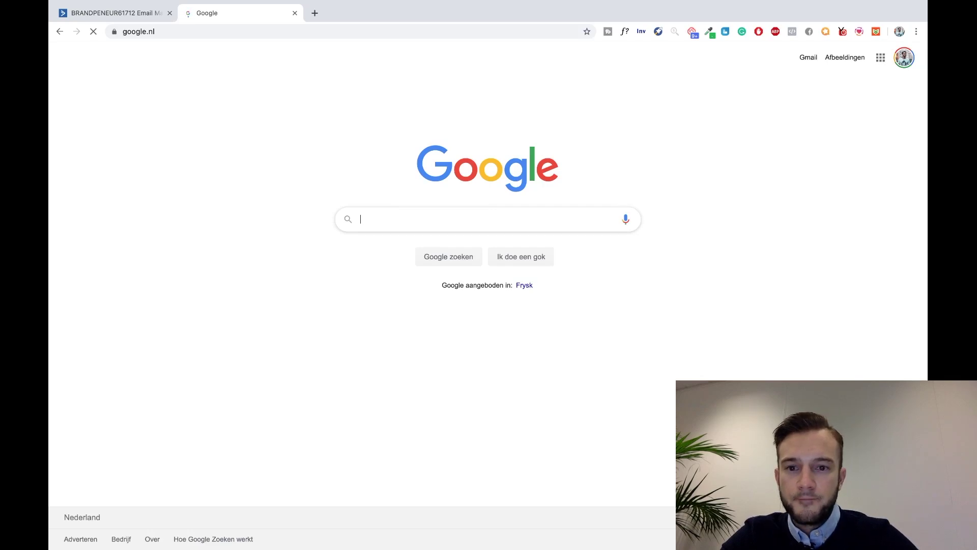
{"action": "type", "text": "mansion"}
{"action": "key", "text": "Return"}
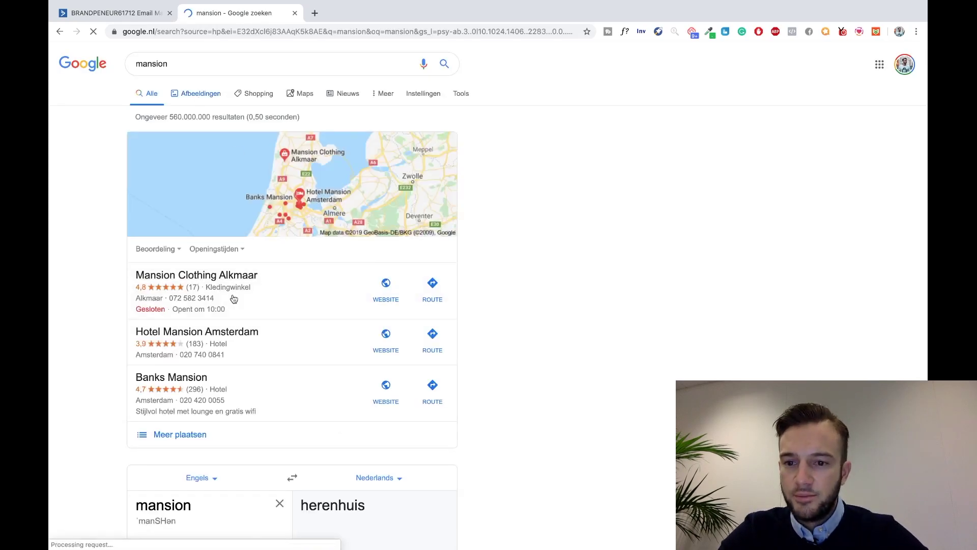
{"action": "left_click", "coordinate": [207, 93]}
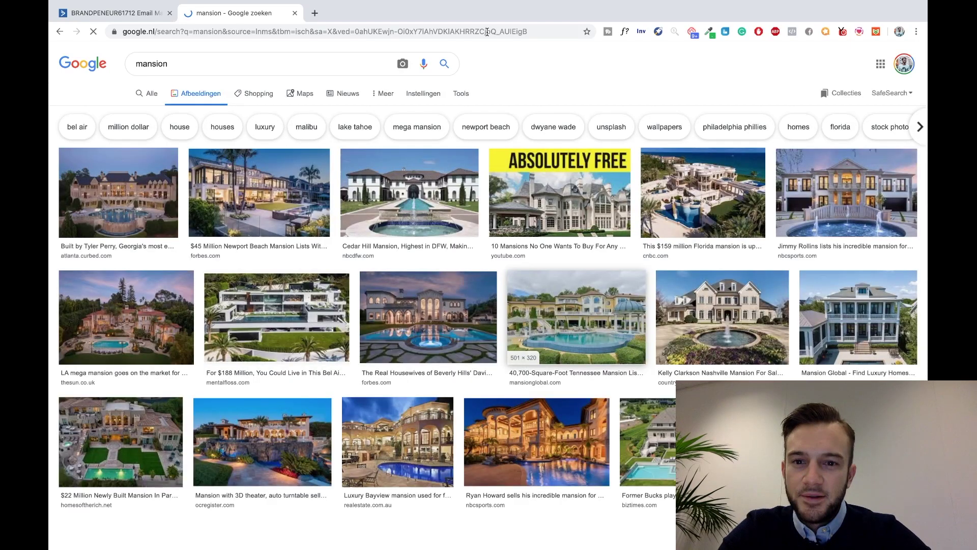
- Copy the address of the mansion image results and paste it as the form's on-submit URL
{"action": "left_click", "coordinate": [444, 31]}
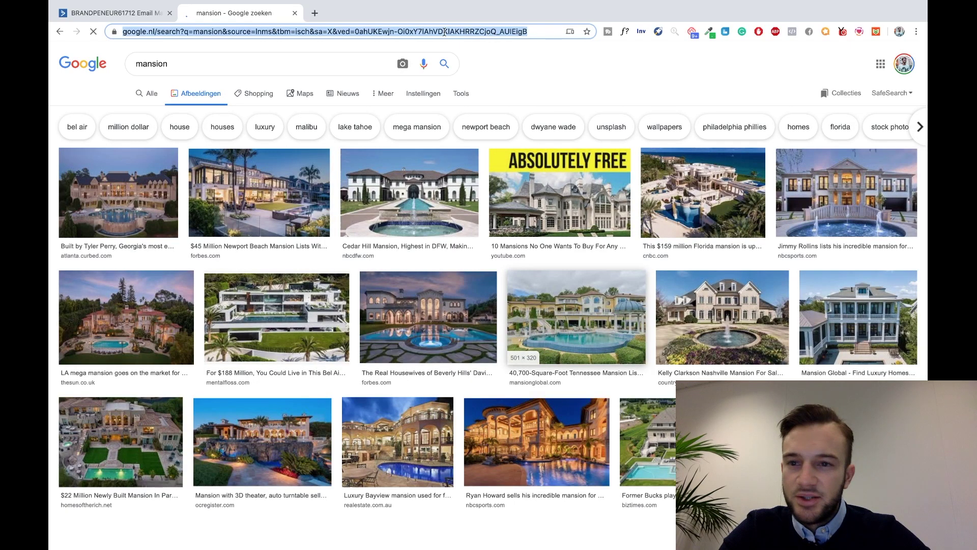
{"action": "key", "text": "ctrl+shift+Tab"}
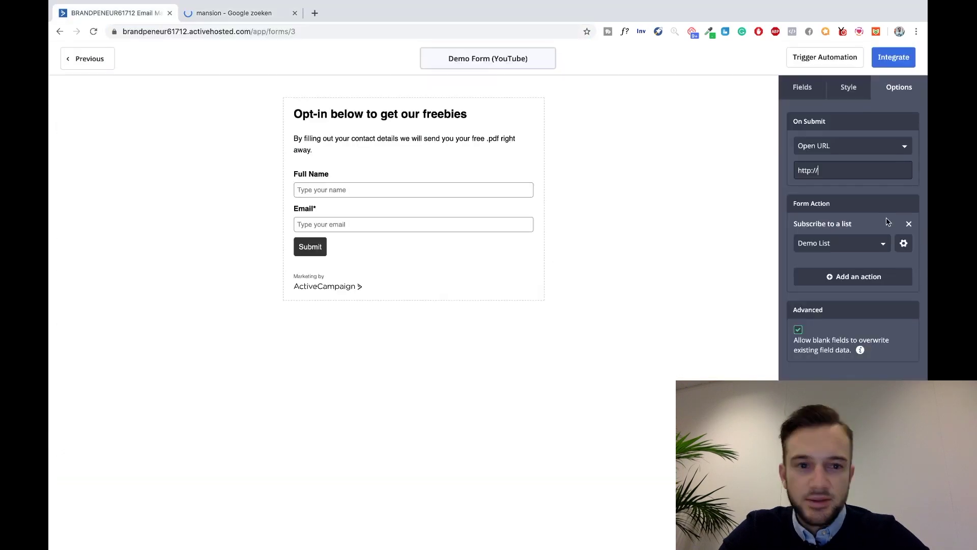
{"action": "key", "text": "ctrl+v"}
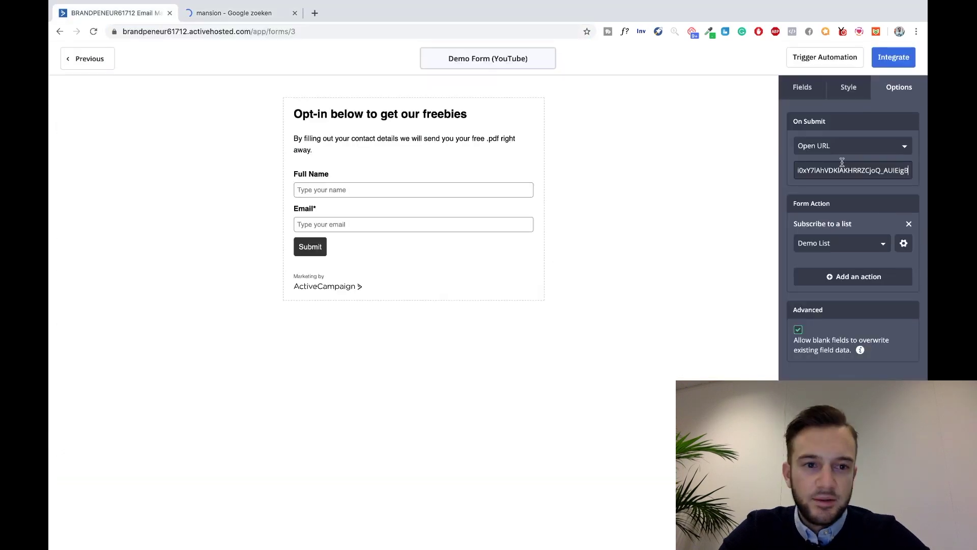
{"action": "left_click", "coordinate": [852, 89]}
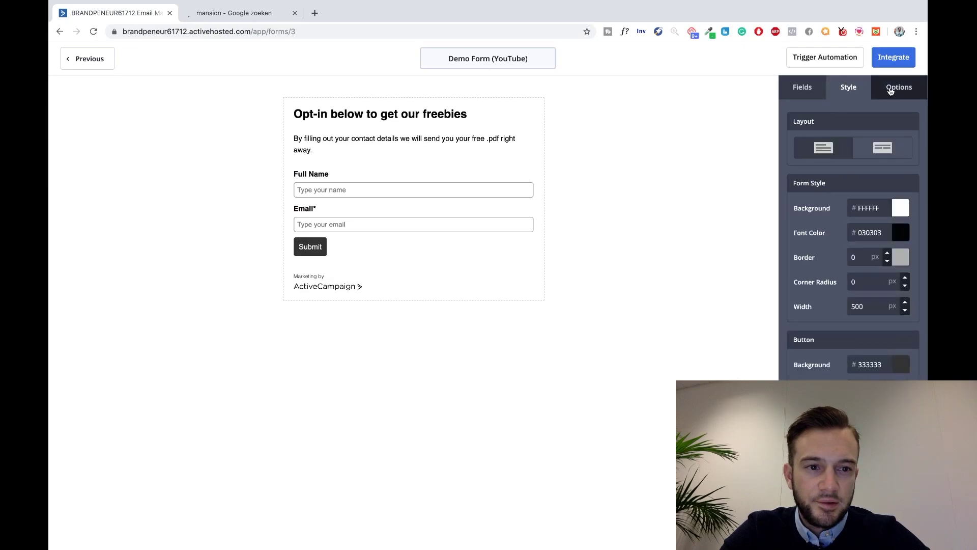
{"action": "left_click", "coordinate": [891, 90]}
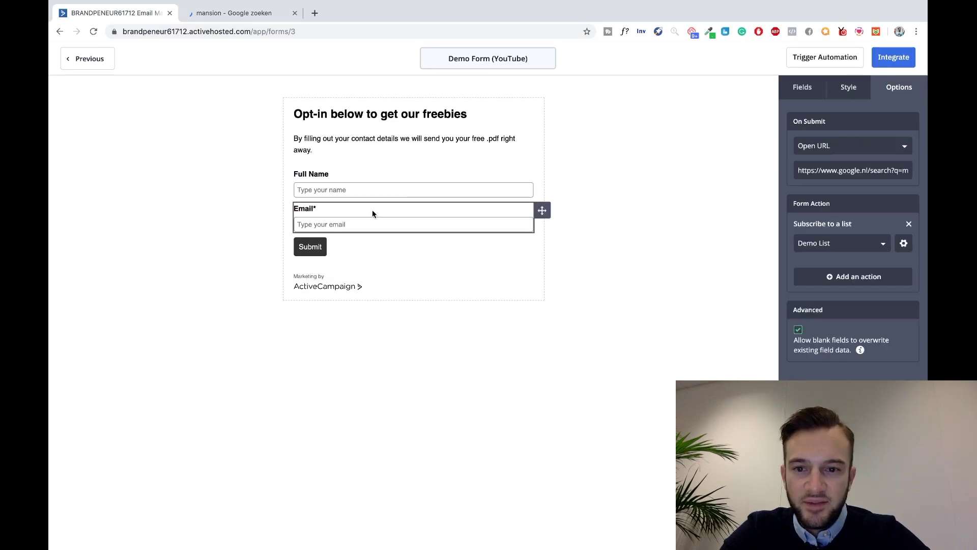
- Close the mansion image results and open the integration options for the Demo Form (YouTube) form
{"action": "left_click", "coordinate": [239, 13]}
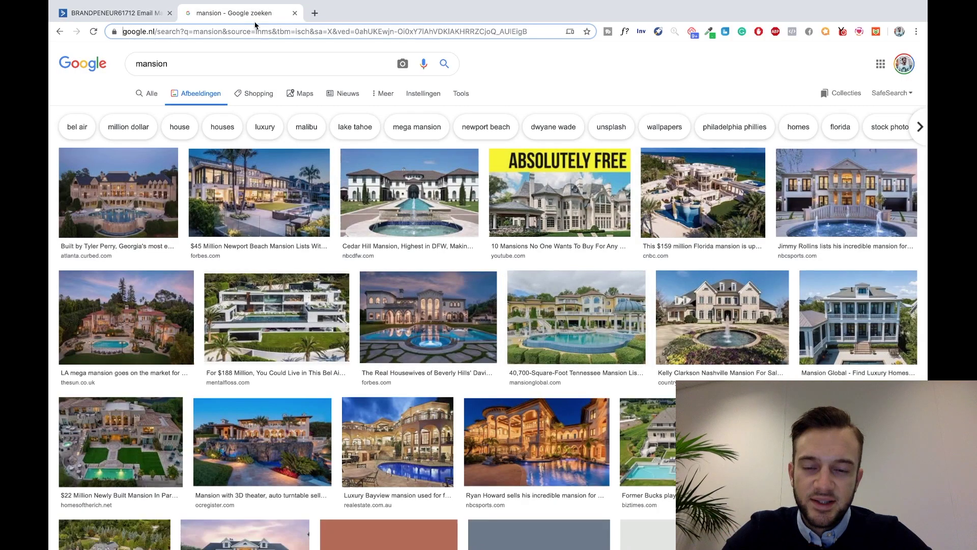
{"action": "left_click", "coordinate": [293, 13]}
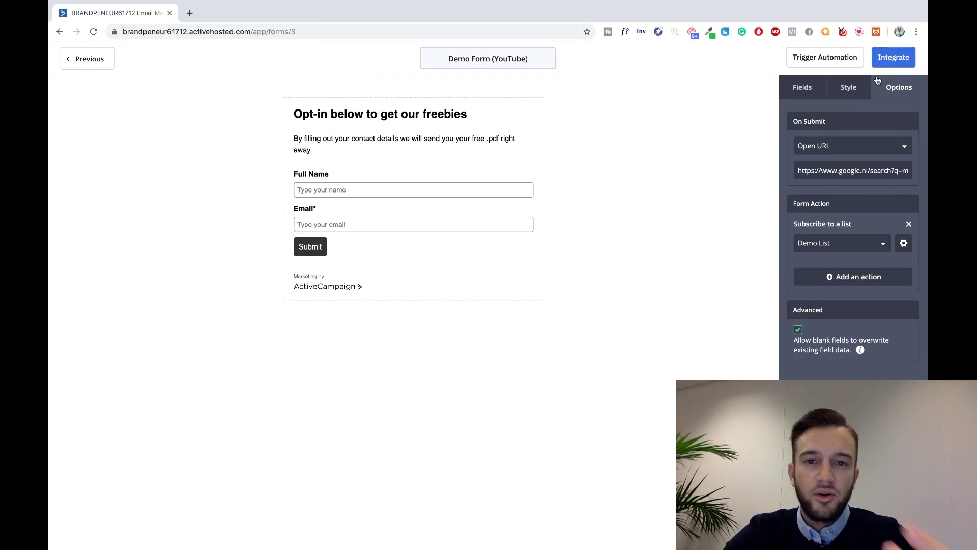
{"action": "left_click", "coordinate": [900, 56]}
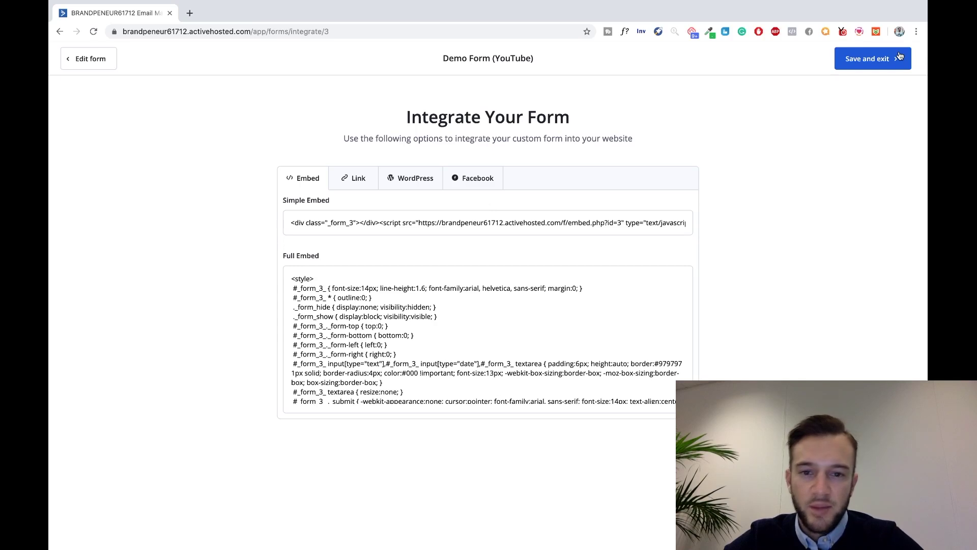
- Review the Facebook, WordPress and link integration options, and copy the form's Full Embed code
{"action": "left_click", "coordinate": [488, 177]}
{"action": "left_click", "coordinate": [404, 180]}
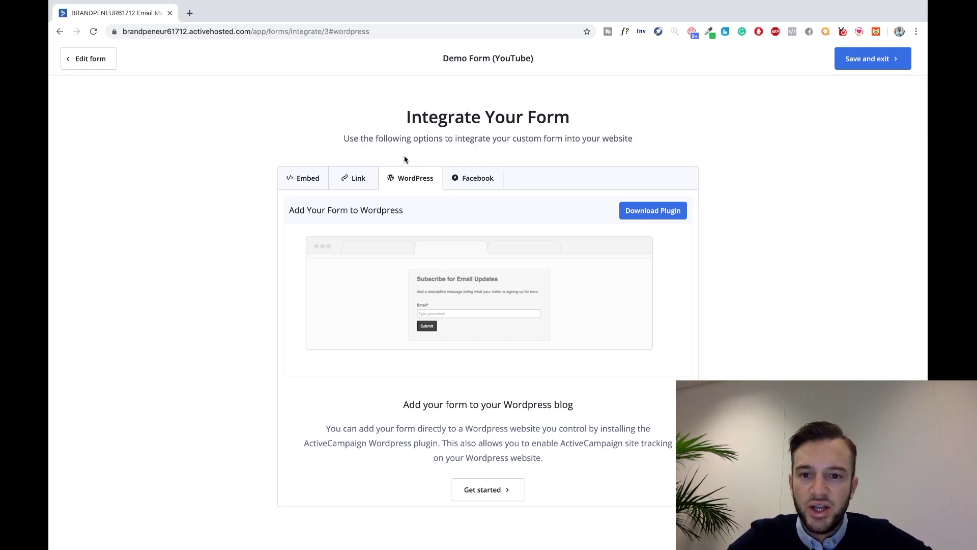
{"action": "left_click", "coordinate": [354, 187]}
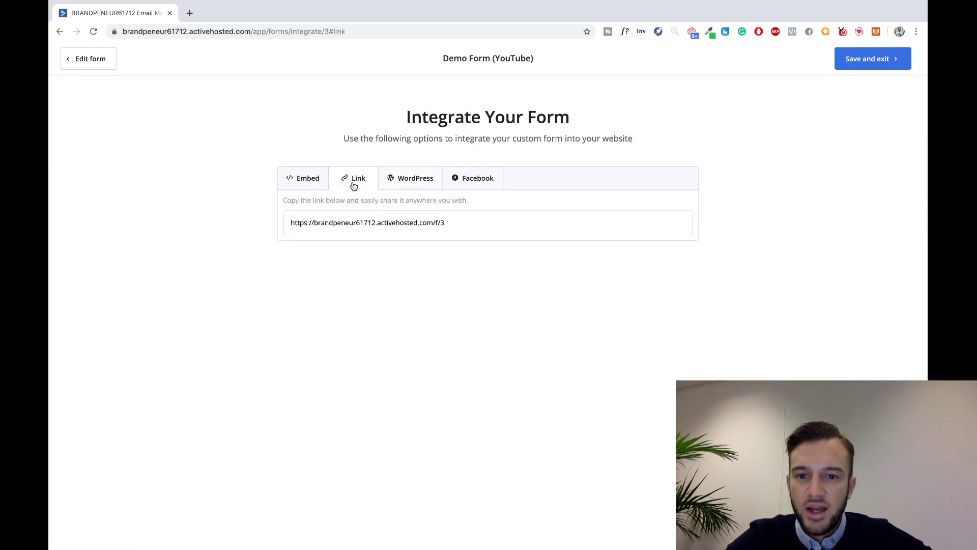
{"action": "left_click", "coordinate": [305, 186]}
{"action": "left_click", "coordinate": [361, 316]}
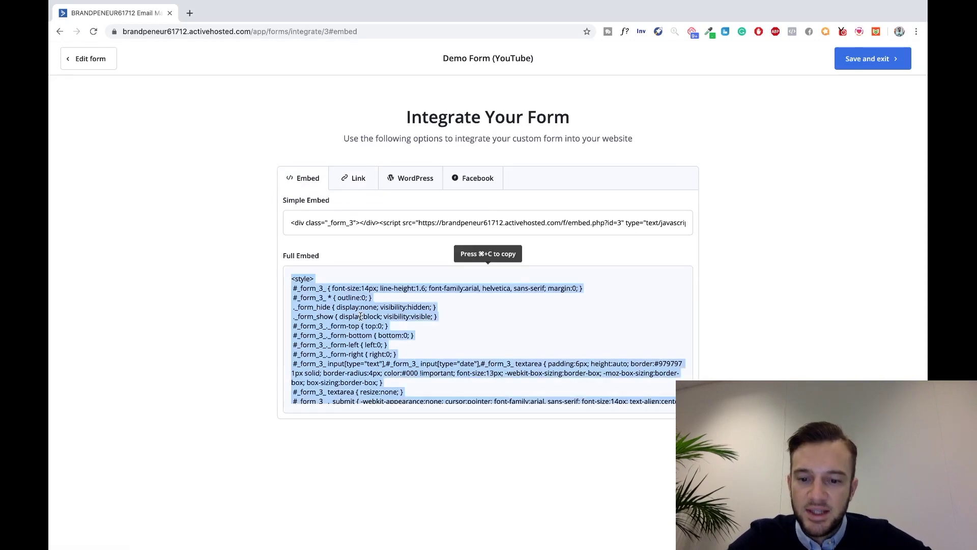
{"action": "key", "text": "super+c"}
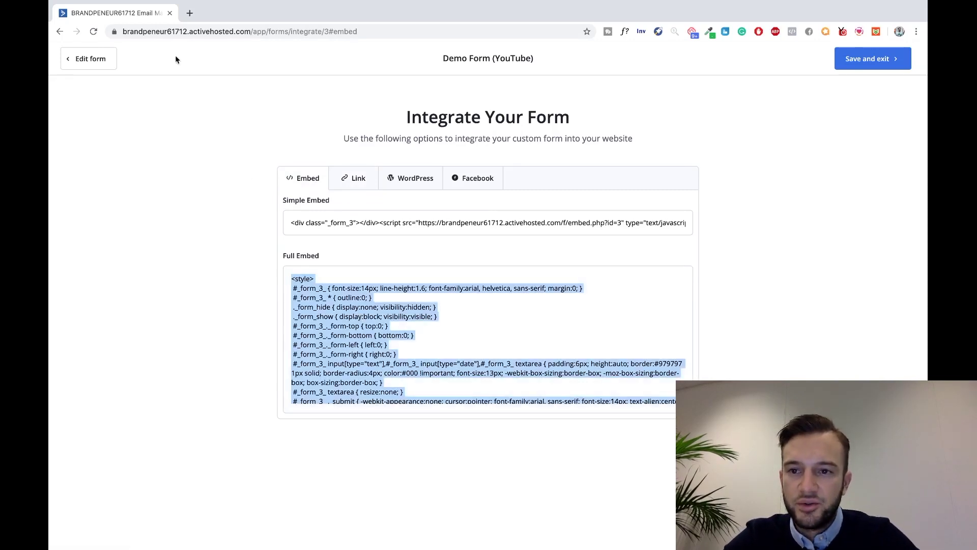
- Open the personal website in a new browser tab and go through its resources to the Lifestyle Design Playbook opt-in page
{"action": "left_click", "coordinate": [190, 12]}
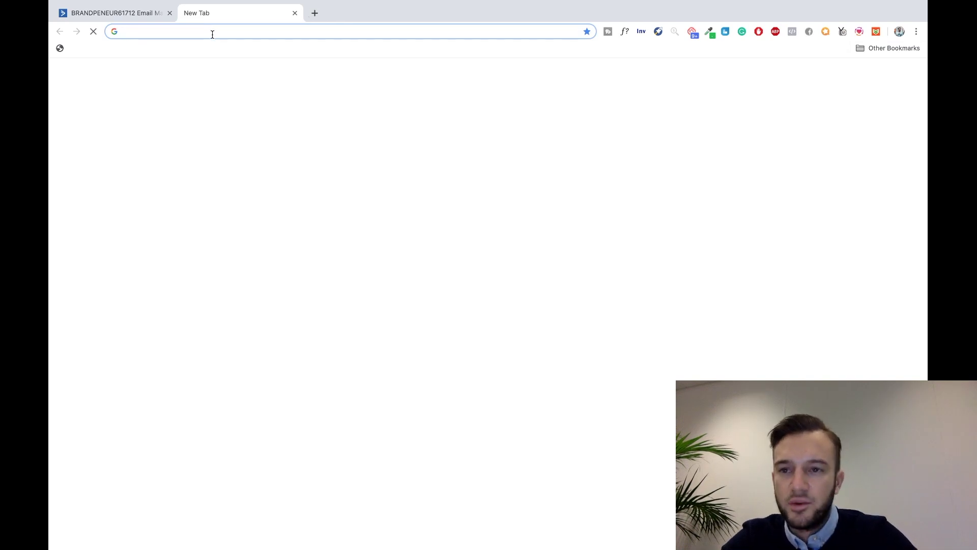
{"action": "type", "text": "life"}
{"action": "key", "text": "Return"}
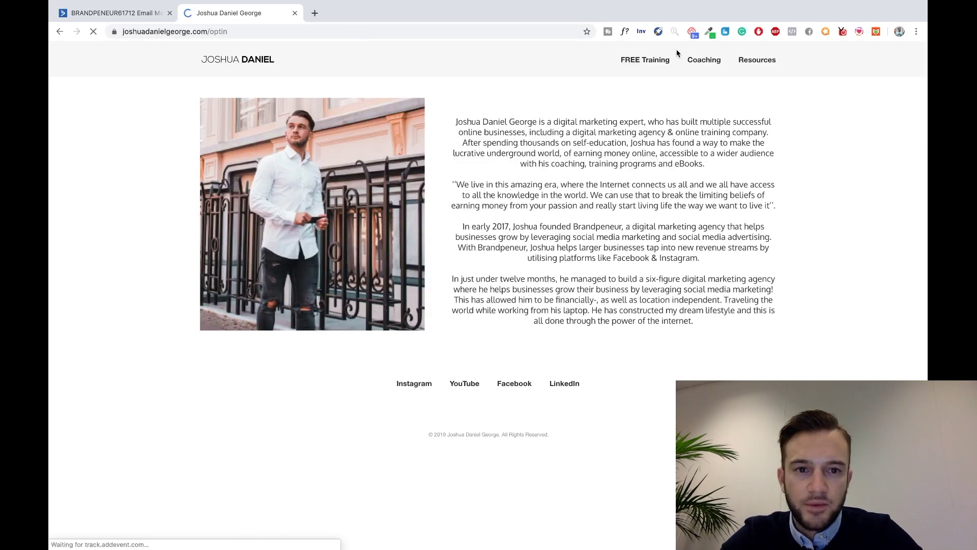
{"action": "left_click", "coordinate": [758, 65]}
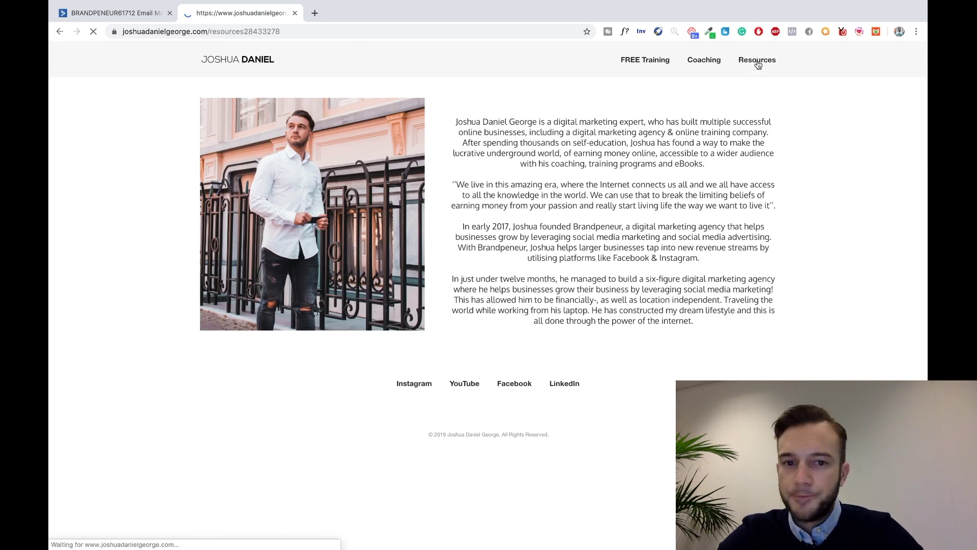
{"action": "scroll", "coordinate": [725, 293], "scroll_direction": "down", "scroll_amount": 5}
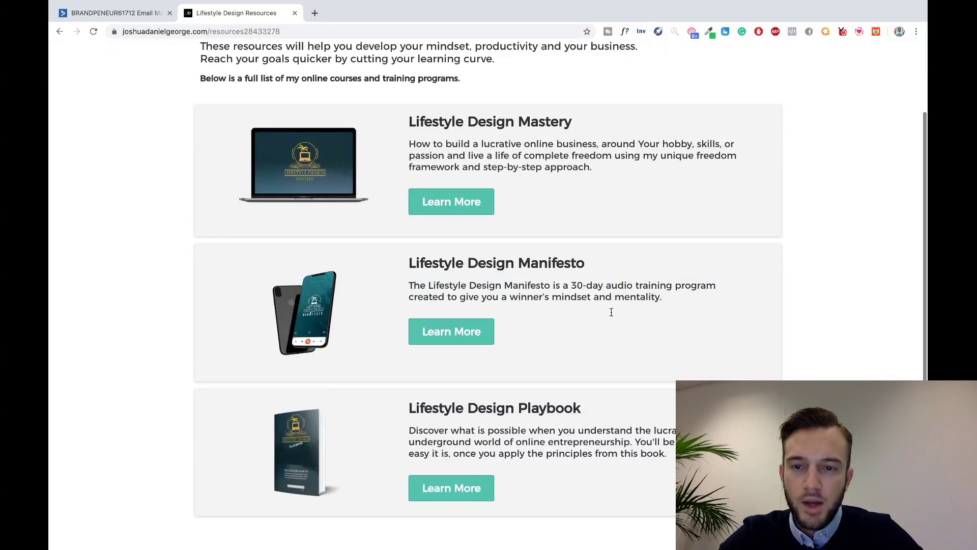
{"action": "left_click", "coordinate": [465, 487]}
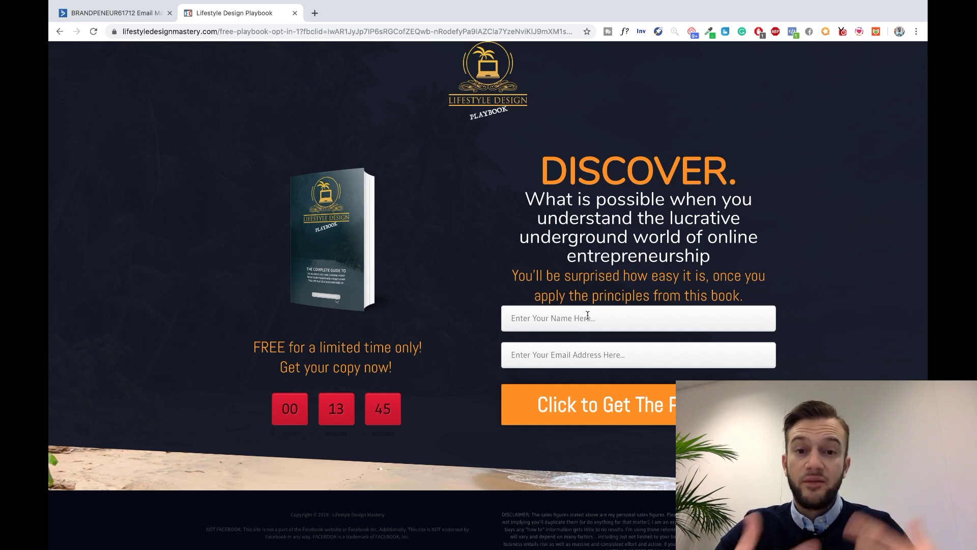
- Examine the name and email fields of the Playbook opt-in form as an example of an embedded form
{"action": "left_click", "coordinate": [588, 316]}
{"action": "left_click", "coordinate": [816, 320]}
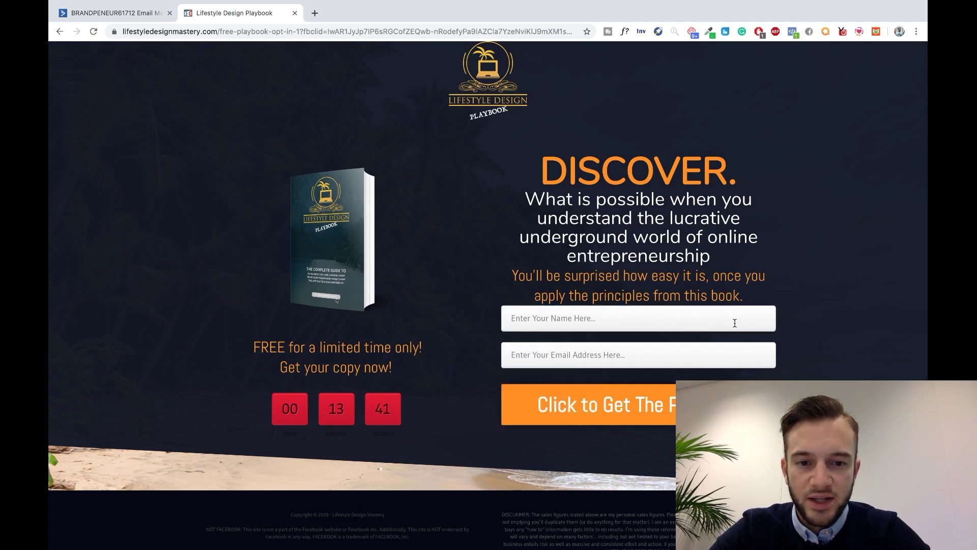
{"action": "left_click", "coordinate": [591, 316]}
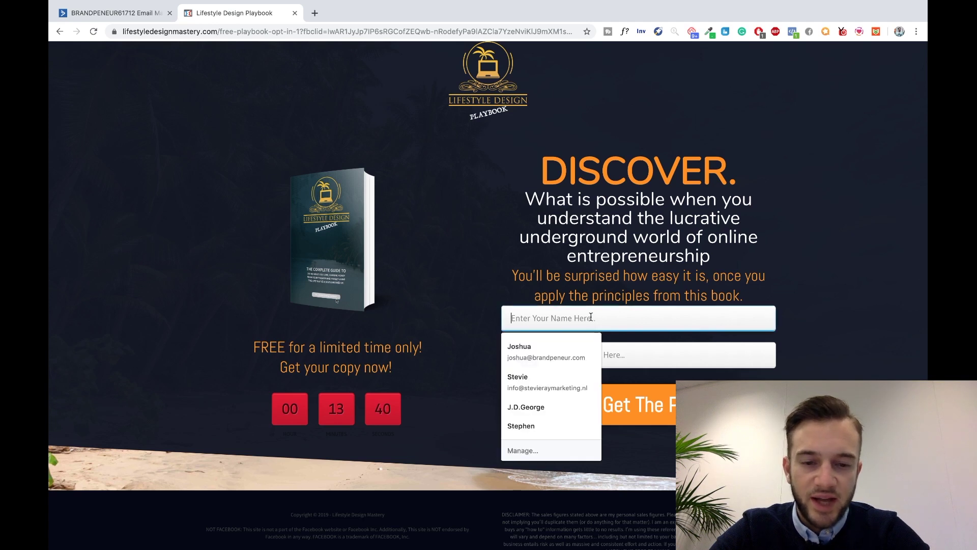
{"action": "left_click", "coordinate": [640, 354]}
{"action": "left_click", "coordinate": [818, 327]}
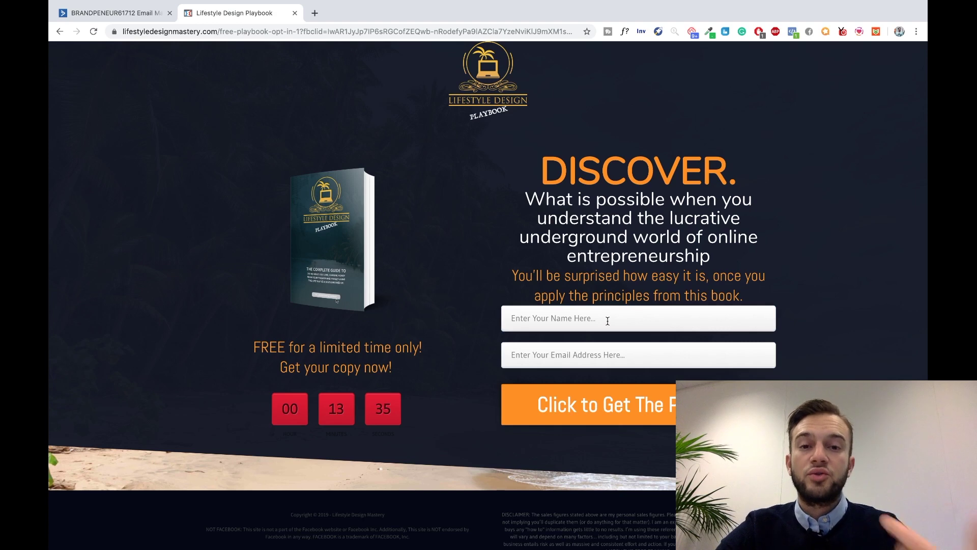
- Switch back to ActiveCampaign and save and exit the form
{"action": "left_click", "coordinate": [84, 14]}
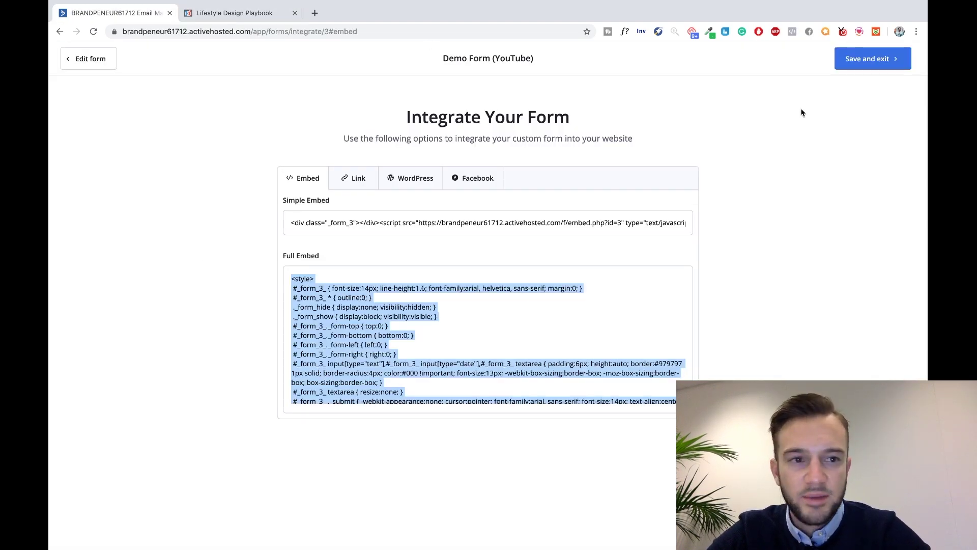
{"action": "left_click", "coordinate": [863, 60]}
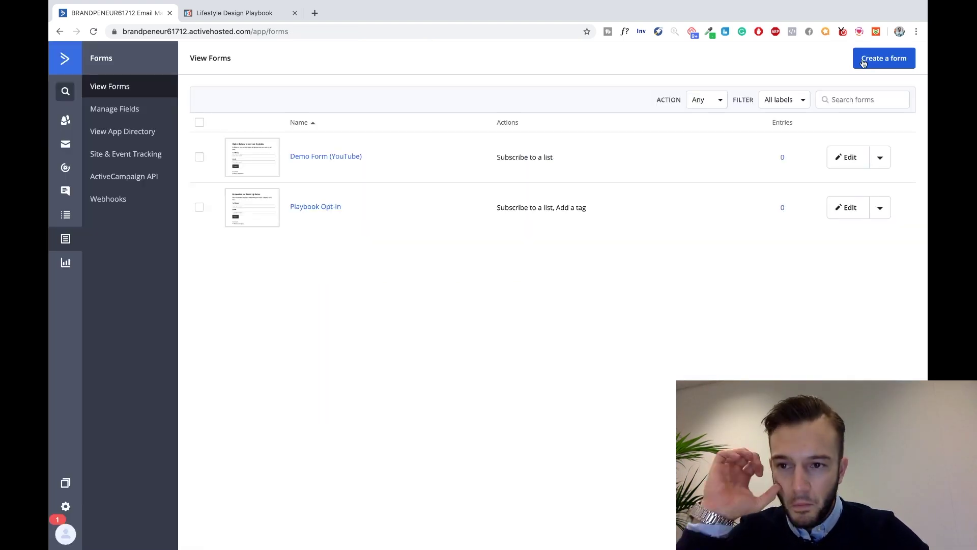
{"action": "mouse_move", "coordinate": [731, 4]}
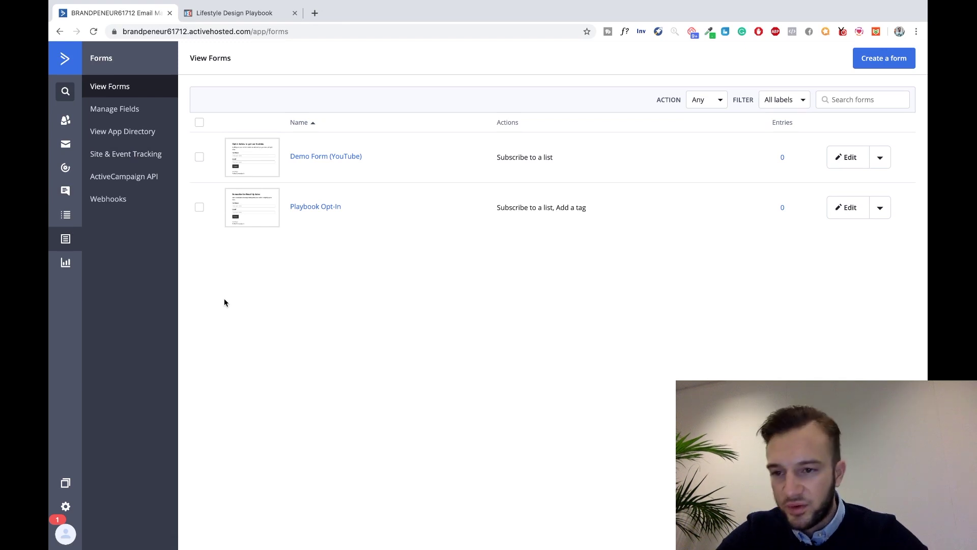
- Create a new automation using the Start from Scratch recipe
{"action": "left_click", "coordinate": [65, 172]}
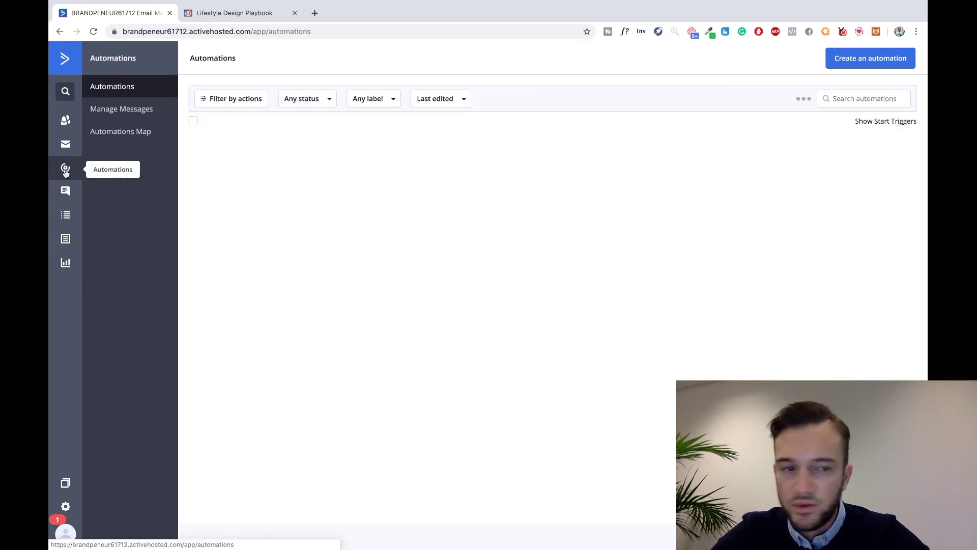
{"action": "left_click", "coordinate": [873, 61]}
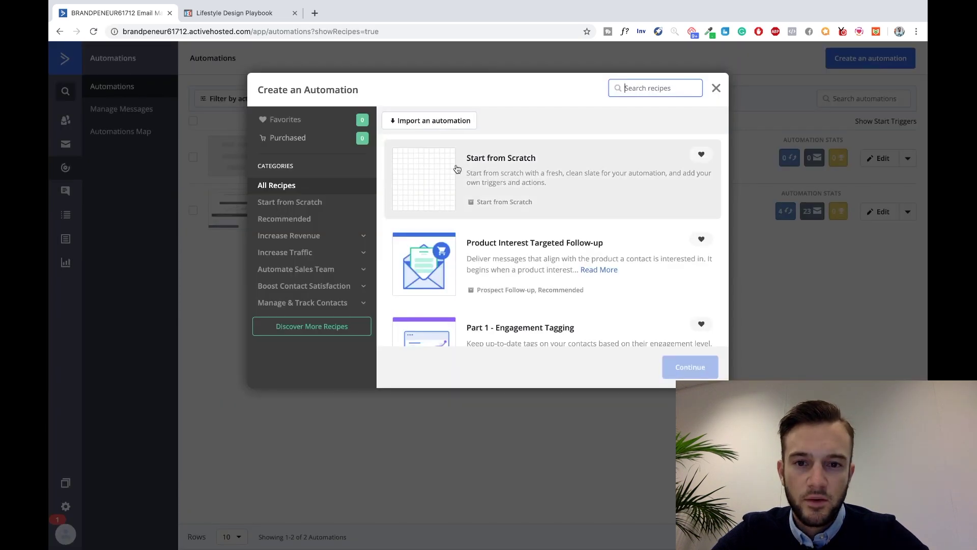
{"action": "left_click", "coordinate": [640, 188]}
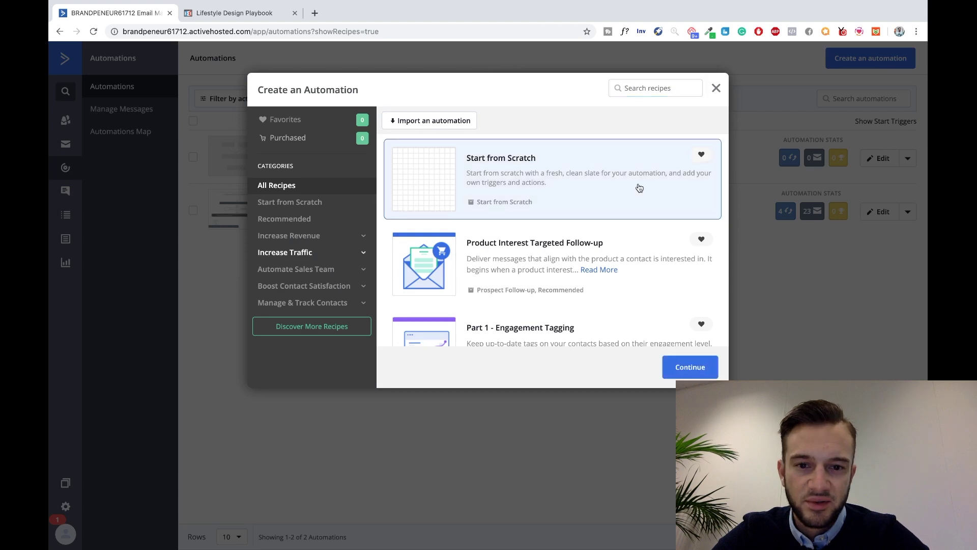
{"action": "left_click", "coordinate": [690, 369]}
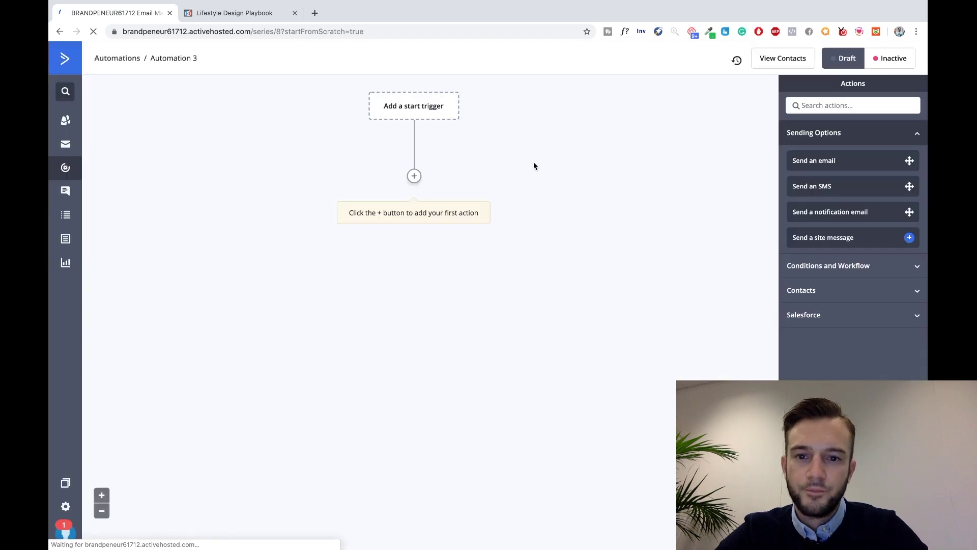
- Add a start trigger for contacts subscribing to Demo List, set to run once
{"action": "left_click", "coordinate": [411, 109]}
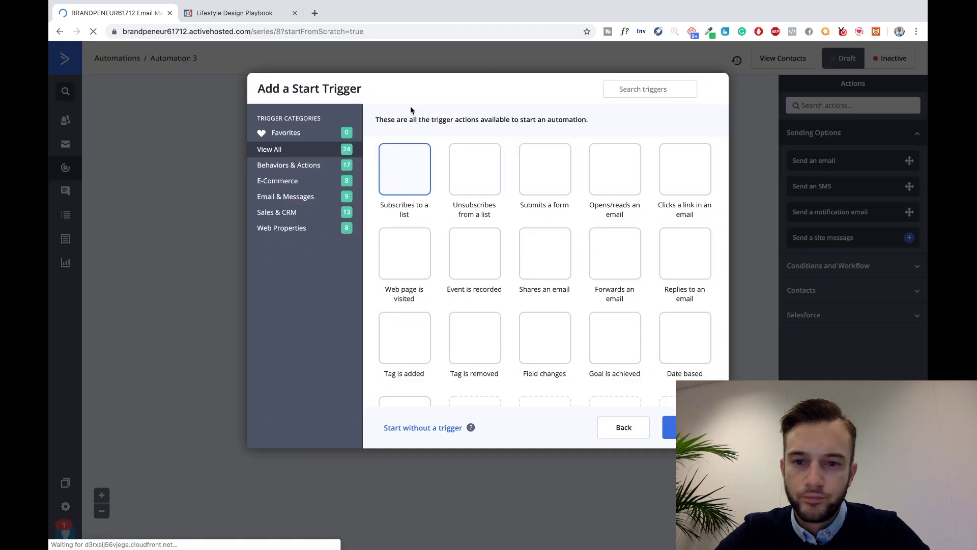
{"action": "left_click", "coordinate": [412, 179]}
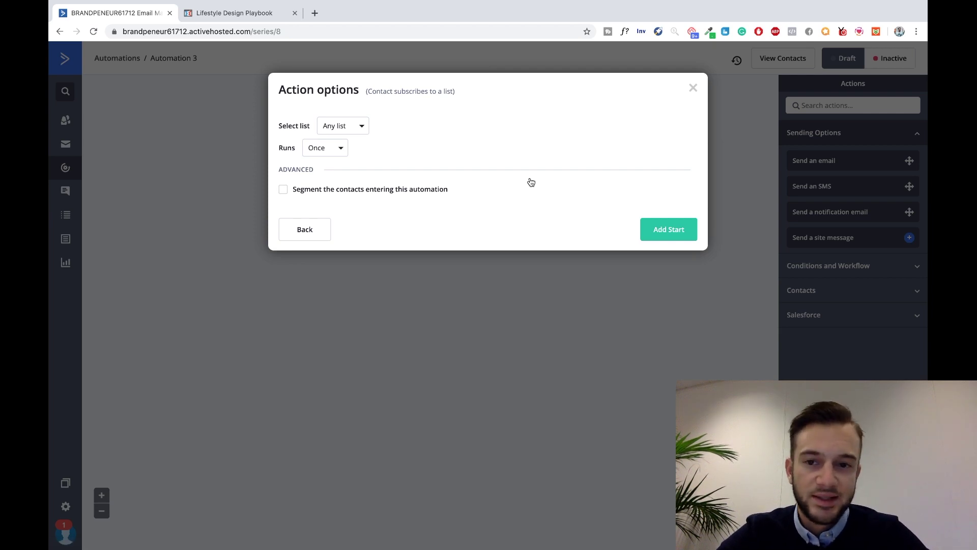
{"action": "left_click", "coordinate": [360, 126]}
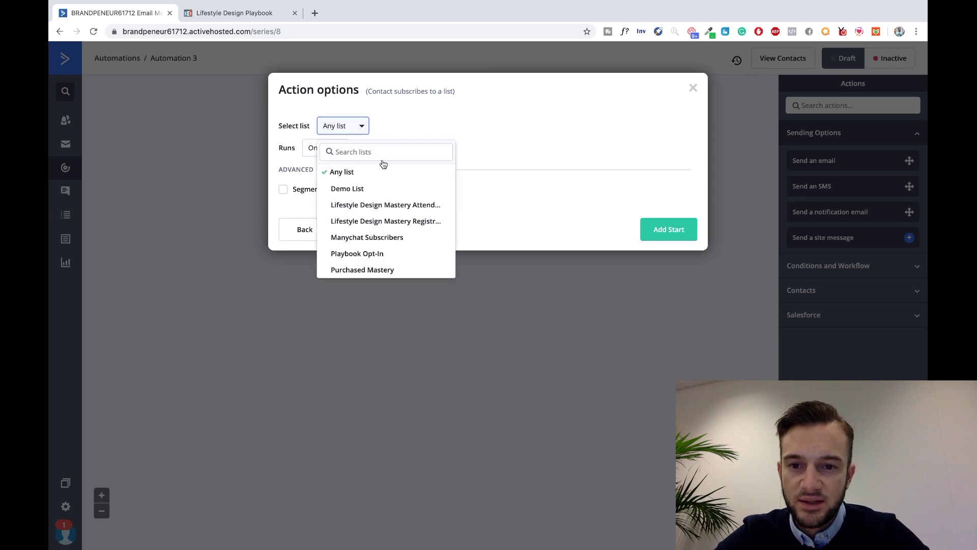
{"action": "left_click", "coordinate": [337, 190]}
{"action": "left_click", "coordinate": [338, 147]}
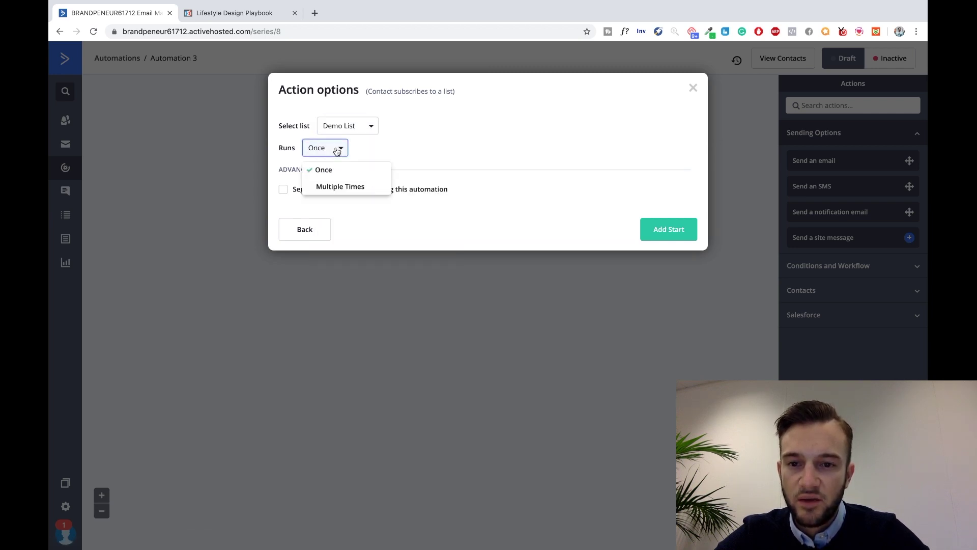
{"action": "left_click", "coordinate": [357, 201]}
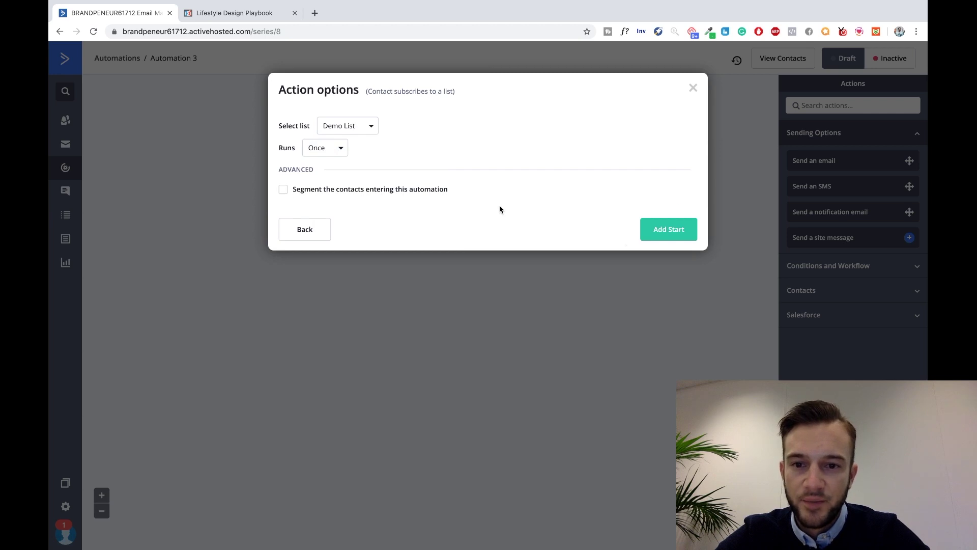
{"action": "left_click", "coordinate": [673, 228]}
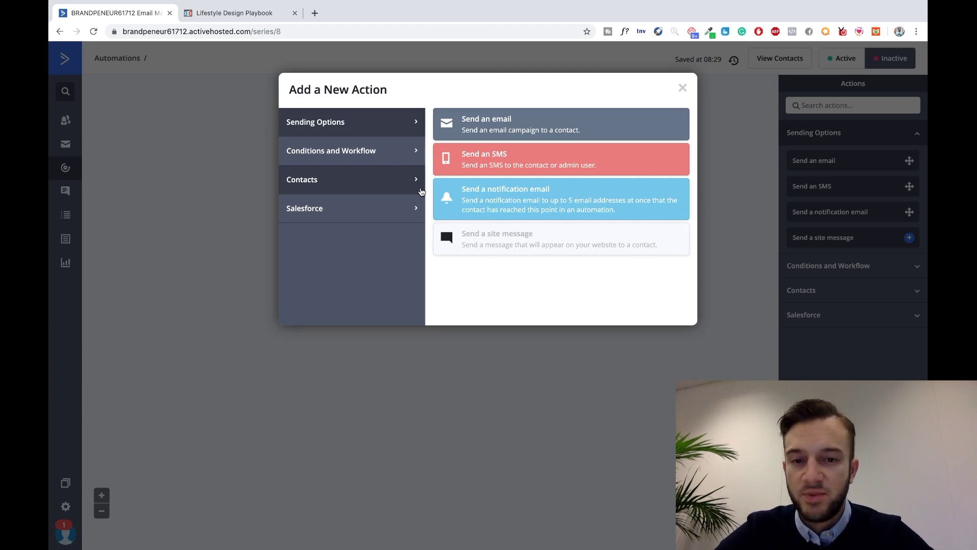
- Add a Send an email action to the automation and create a new email named "Test Email 1"
{"action": "left_click", "coordinate": [501, 134]}
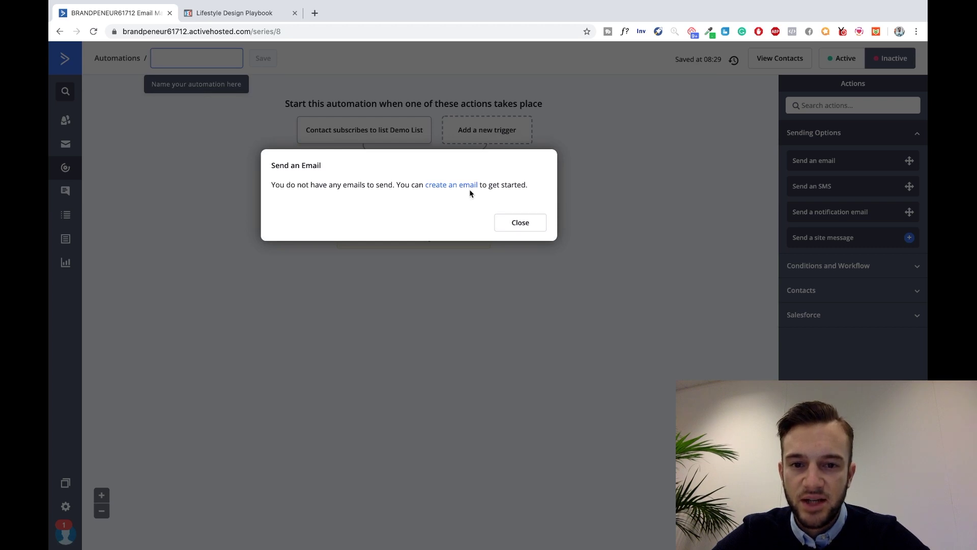
{"action": "left_click", "coordinate": [455, 185]}
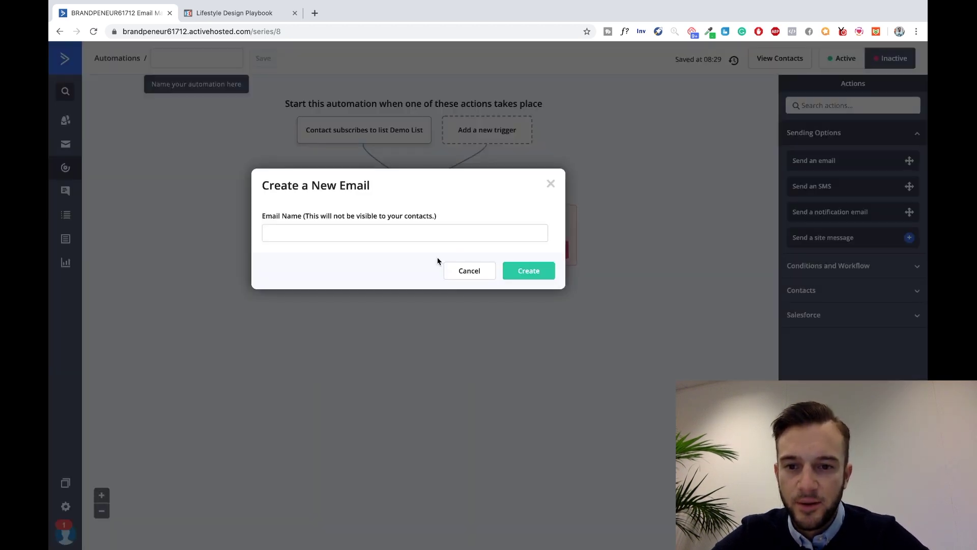
{"action": "left_click", "coordinate": [409, 234]}
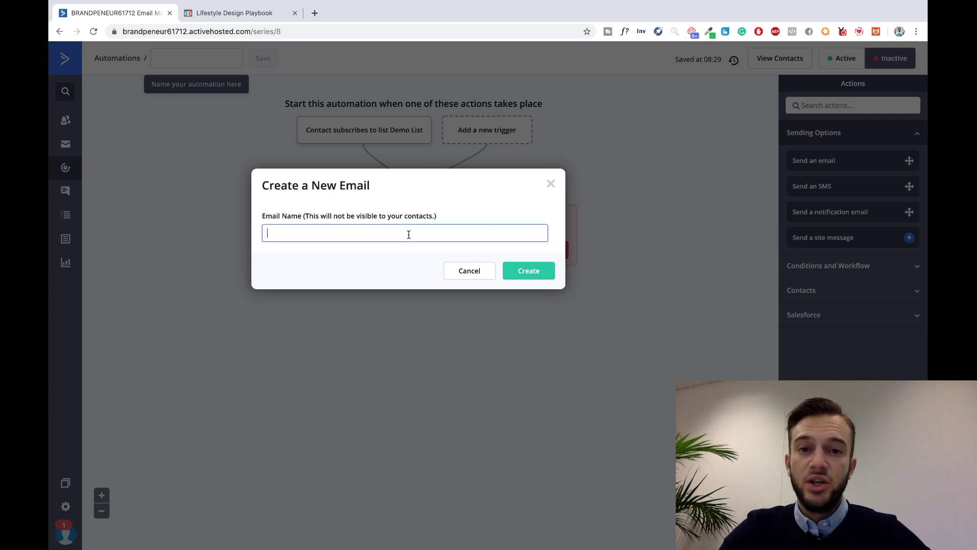
{"action": "type", "text": "Test Email 1"}
{"action": "left_click", "coordinate": [534, 266]}
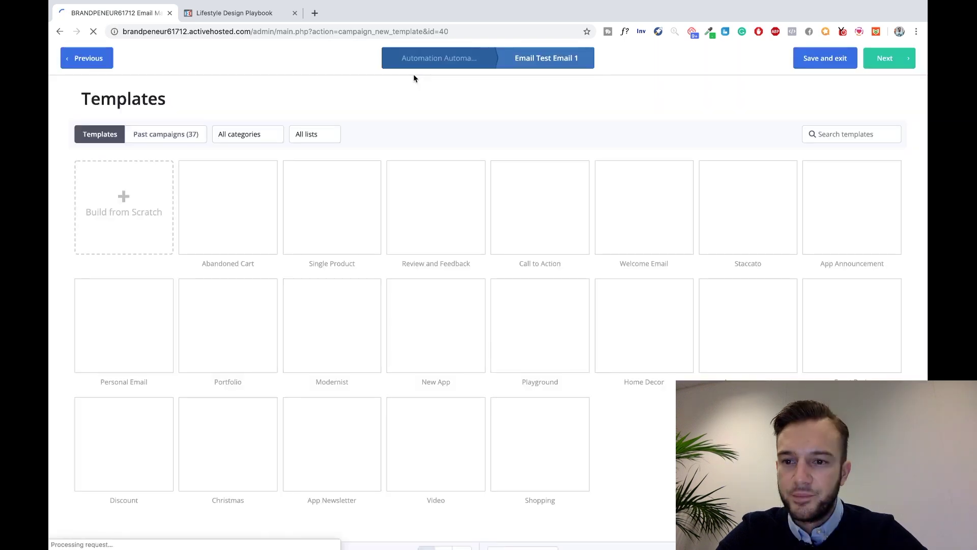
- Build the email from scratch using the Text Only template type
{"action": "left_click", "coordinate": [119, 206]}
{"action": "left_click", "coordinate": [613, 176]}
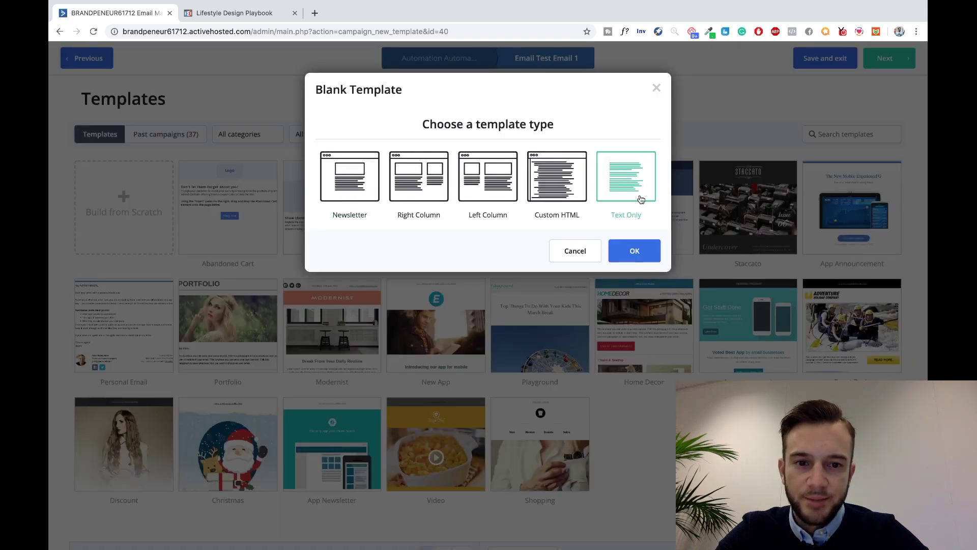
{"action": "left_click", "coordinate": [634, 251]}
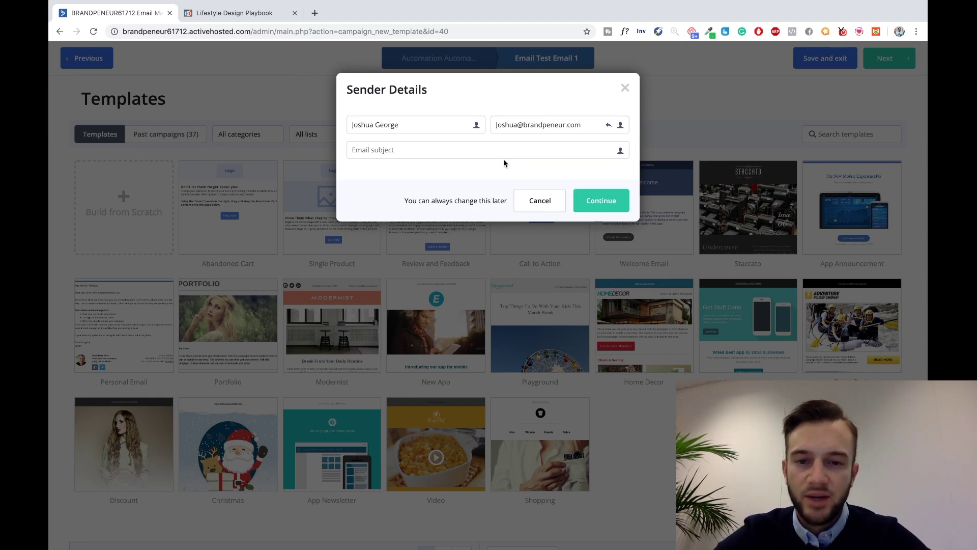
- Set the email subject to "Wow, have you seen this?" and continue with the existing sender details
{"action": "left_click", "coordinate": [468, 151]}
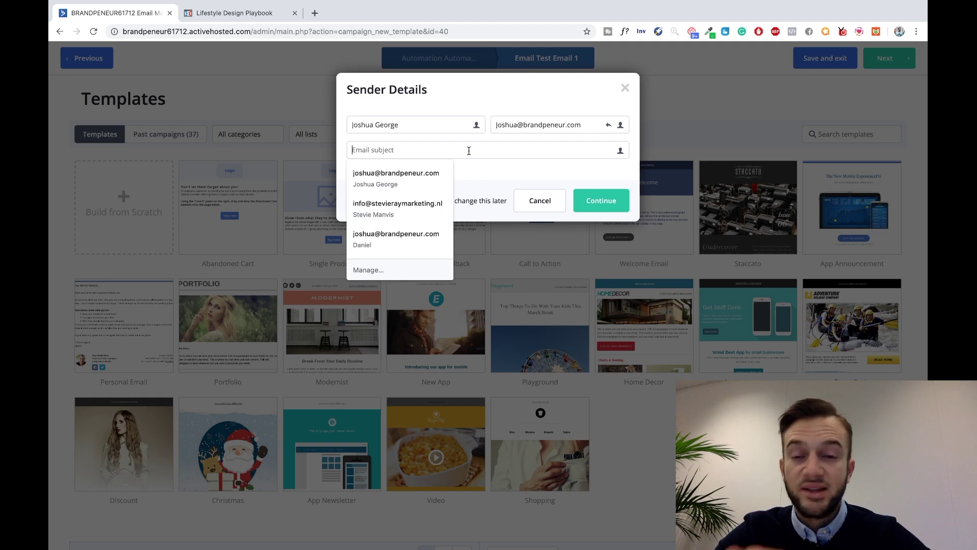
{"action": "left_click", "coordinate": [506, 181]}
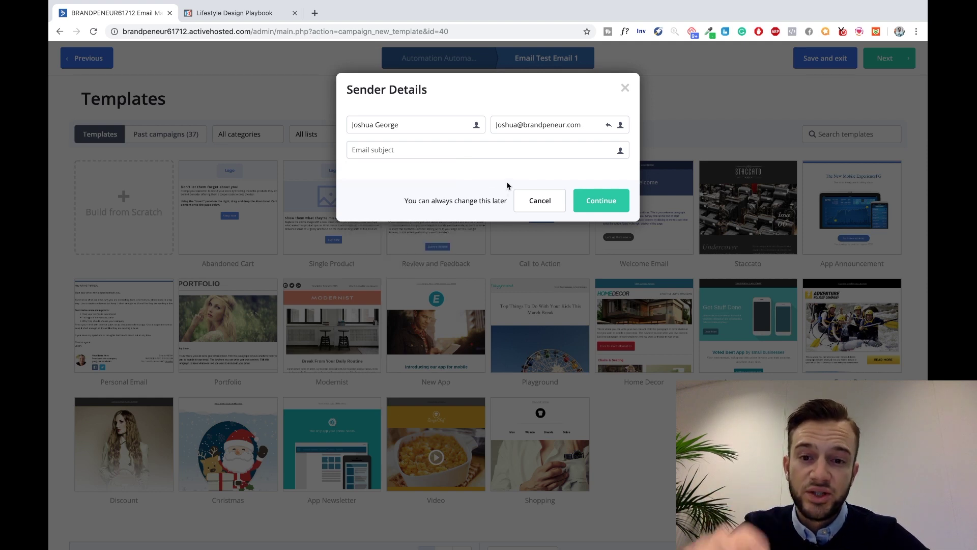
{"action": "left_click", "coordinate": [426, 153]}
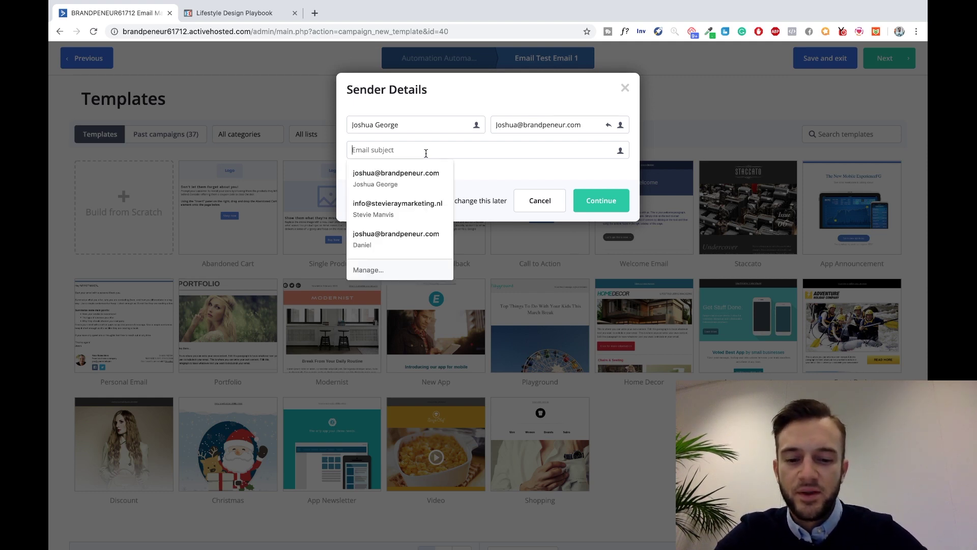
{"action": "type", "text": "W"}
{"action": "key", "text": "BackSpace"}
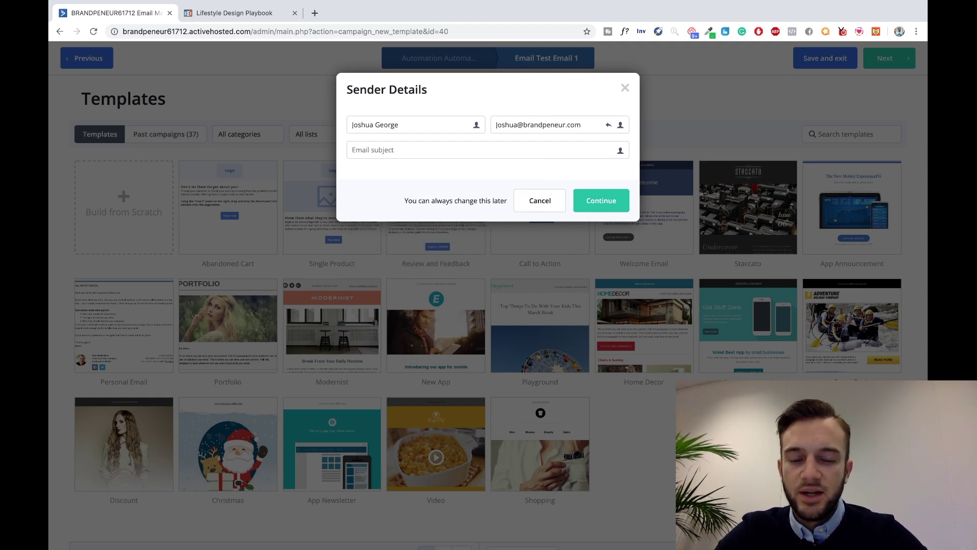
{"action": "type", "text": "WOW Have"}
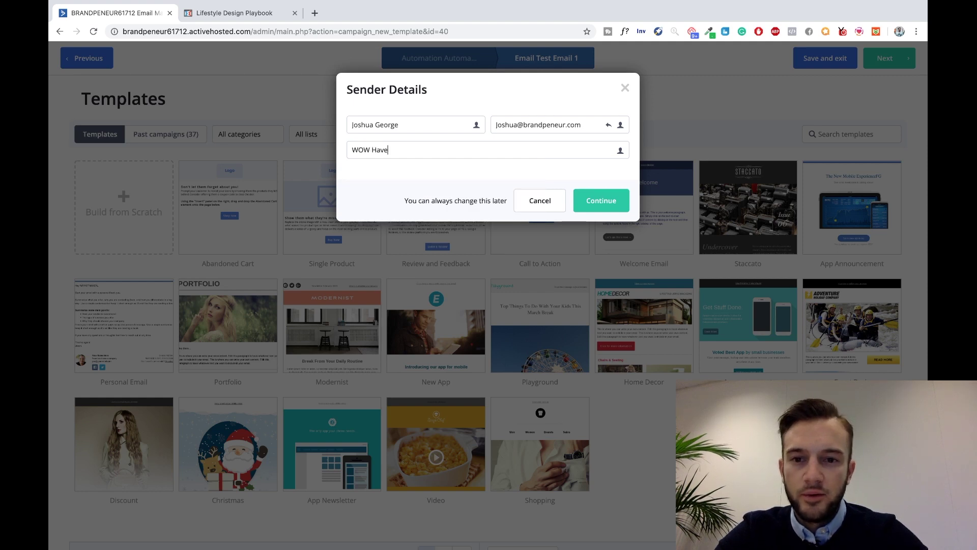
{"action": "key", "text": "super+a"}
{"action": "type", "text": "Wow "}
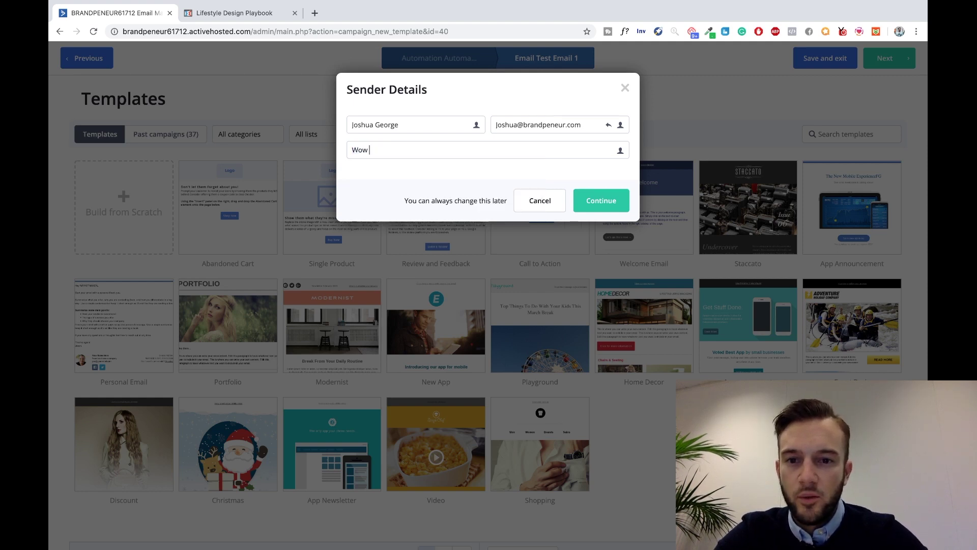
{"action": "type", "text": " have you seen this?"}
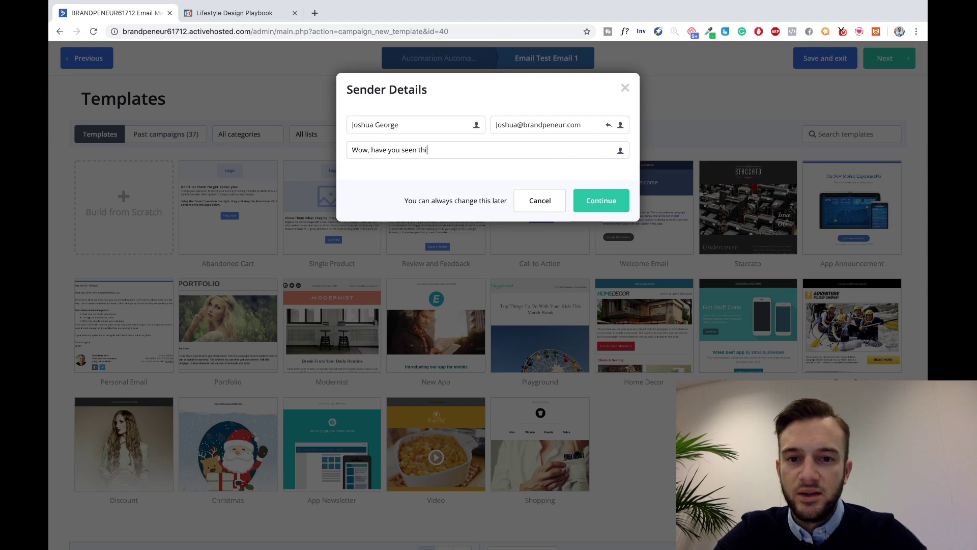
{"action": "left_click", "coordinate": [603, 205]}
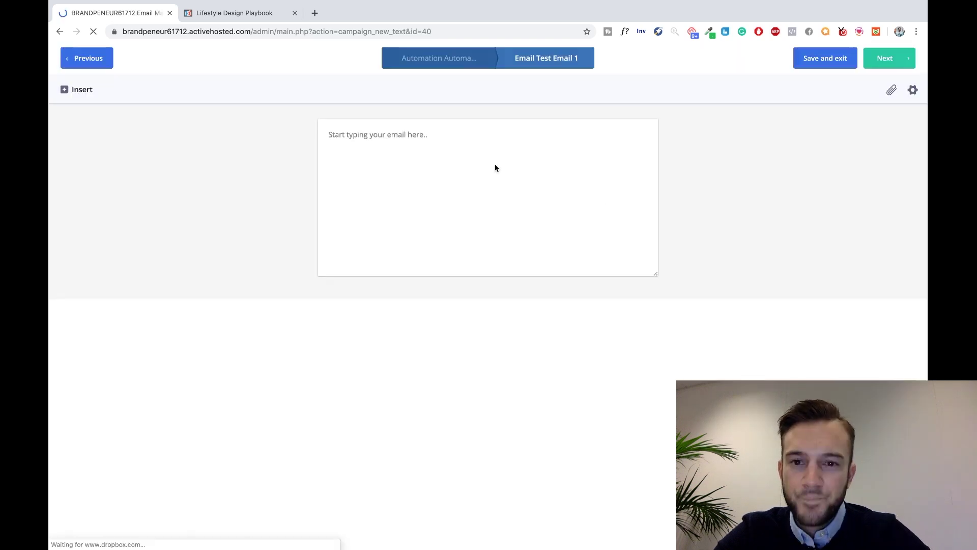
- Write the email body with a greeting introducing the sender by first name and the line "I am a lifestyle designer."
{"action": "left_click", "coordinate": [408, 137]}
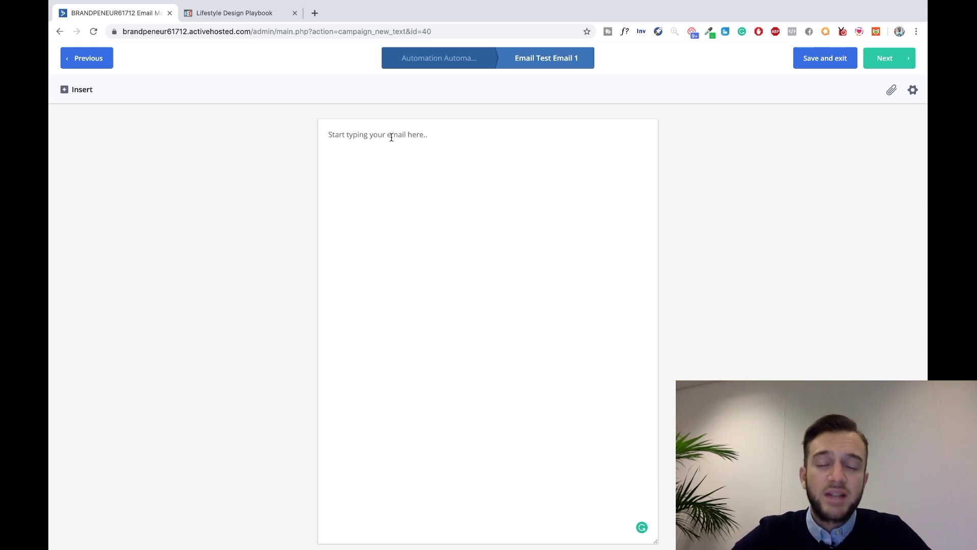
{"action": "left_click", "coordinate": [391, 137]}
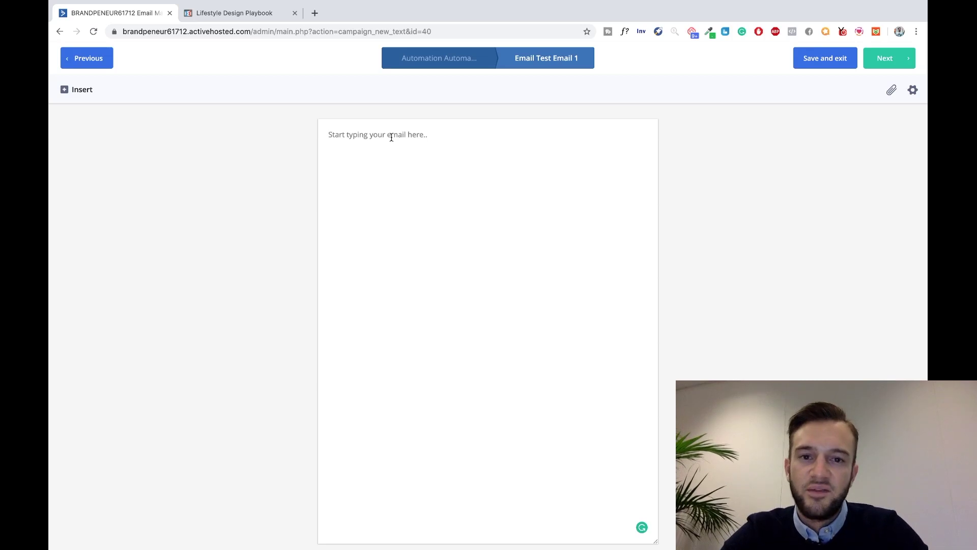
{"action": "type", "text": "Hi"}
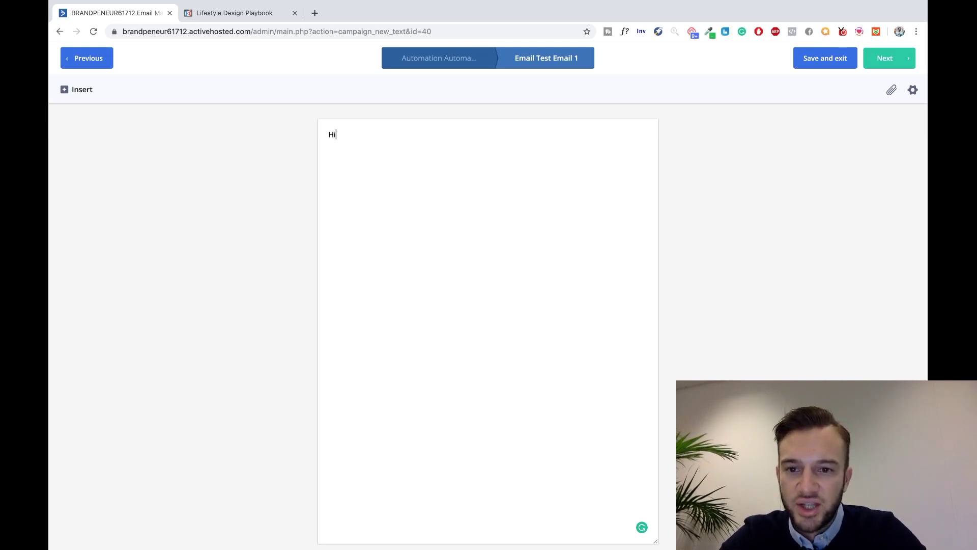
{"action": "type", "text": " My name is Johu"}
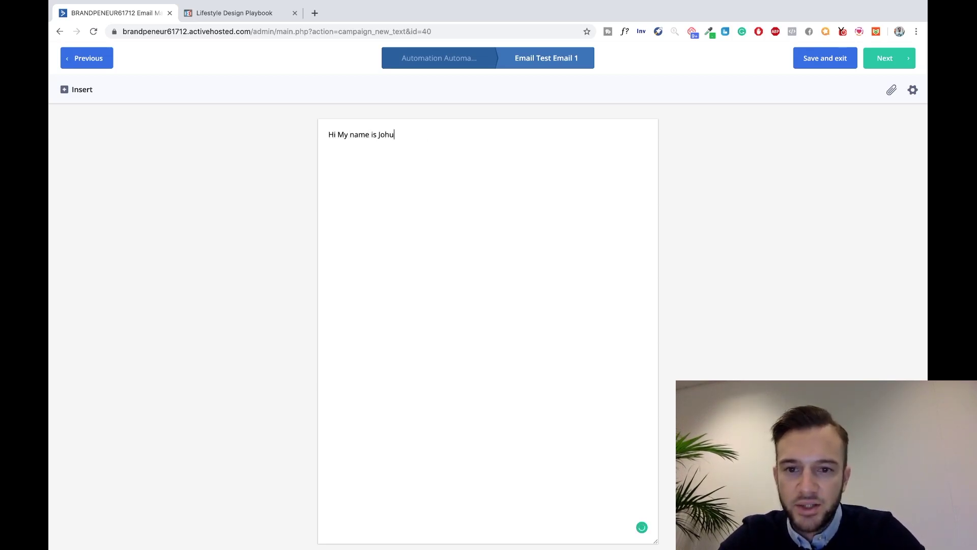
{"action": "key", "text": "BackSpace"}
{"action": "key", "text": "BackSpace"}
{"action": "type", "text": "shua"}
{"action": "key", "text": "Return"}
{"action": "type", "text": "I am a lifestyle designer."}
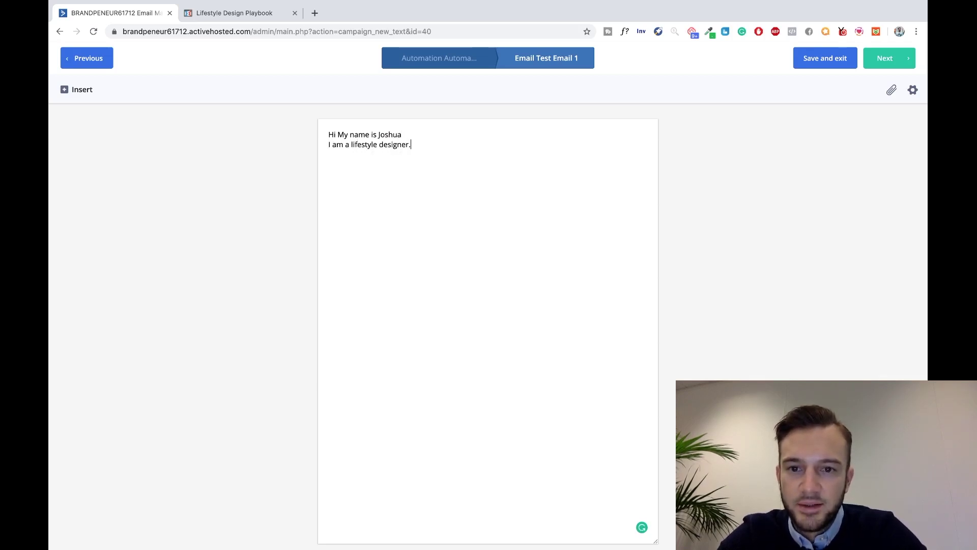
{"action": "key", "text": "Return"}
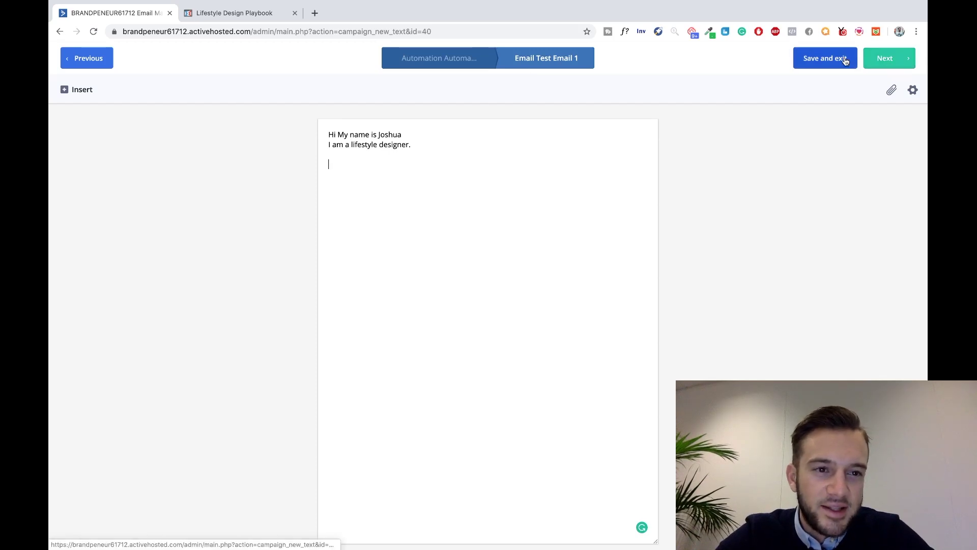
- Review the campaign summary, finish the email and save Test Email 1 as the email the automation sends
{"action": "left_click", "coordinate": [877, 62]}
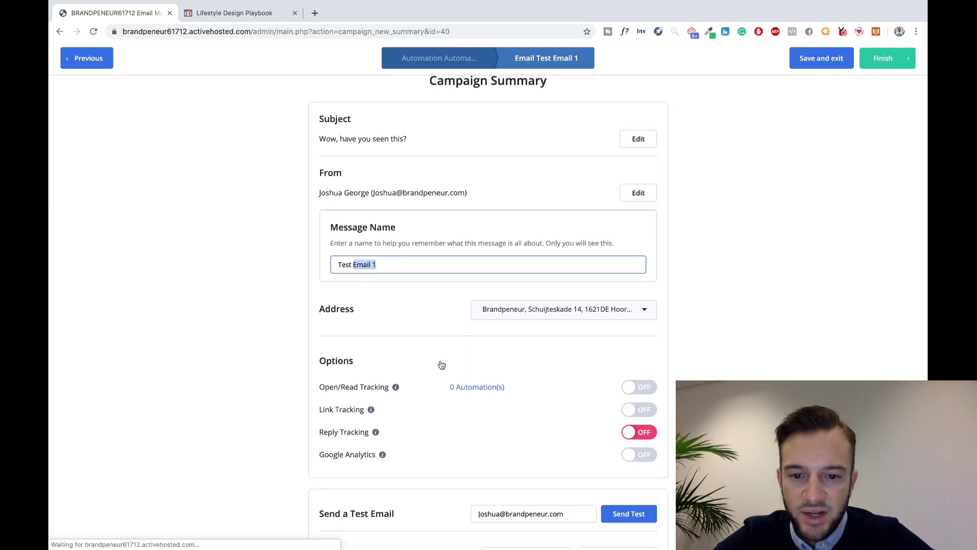
{"action": "left_click", "coordinate": [431, 333]}
{"action": "scroll", "coordinate": [431, 333], "scroll_direction": "down", "scroll_amount": 3}
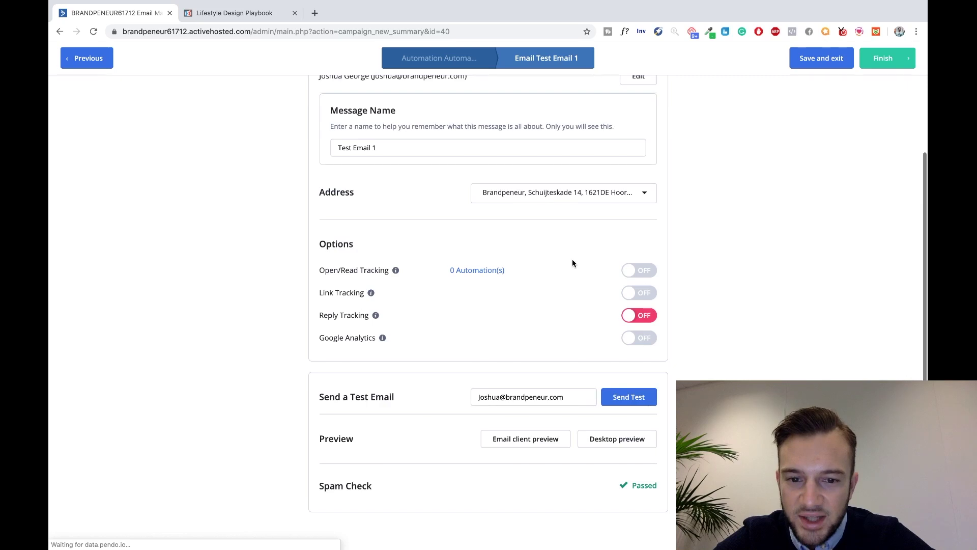
{"action": "scroll", "coordinate": [572, 262], "scroll_direction": "down", "scroll_amount": 1}
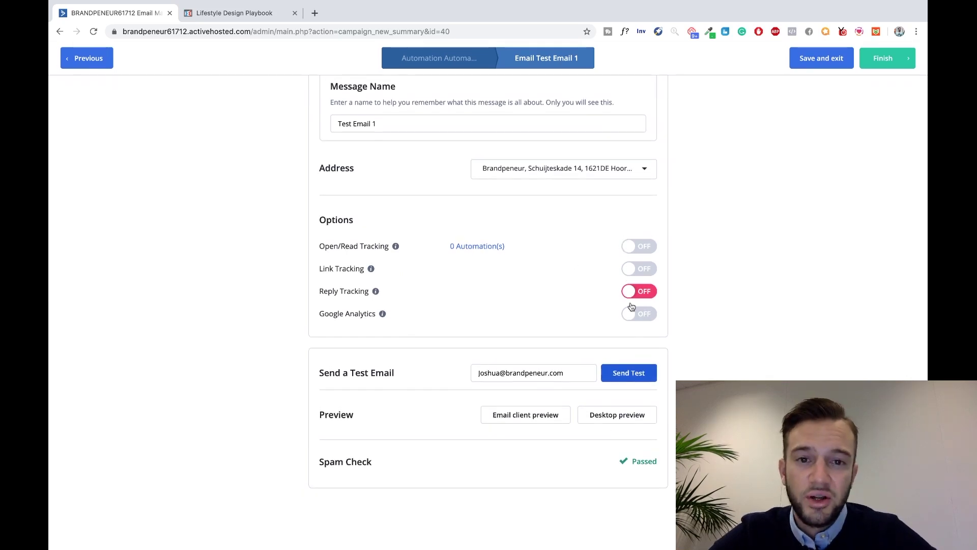
{"action": "scroll", "coordinate": [632, 306], "scroll_direction": "up", "scroll_amount": 3}
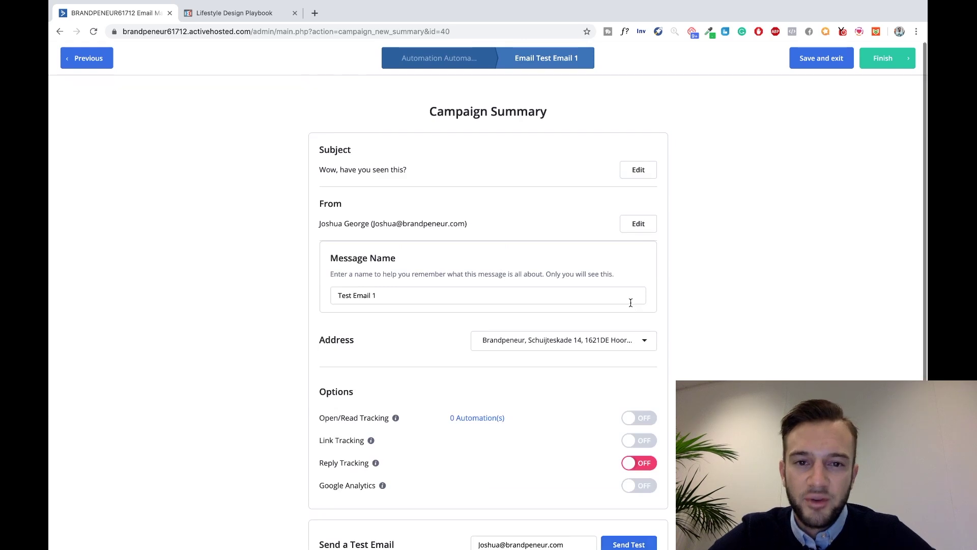
{"action": "scroll", "coordinate": [631, 303], "scroll_direction": "down", "scroll_amount": 2}
{"action": "left_click", "coordinate": [878, 55]}
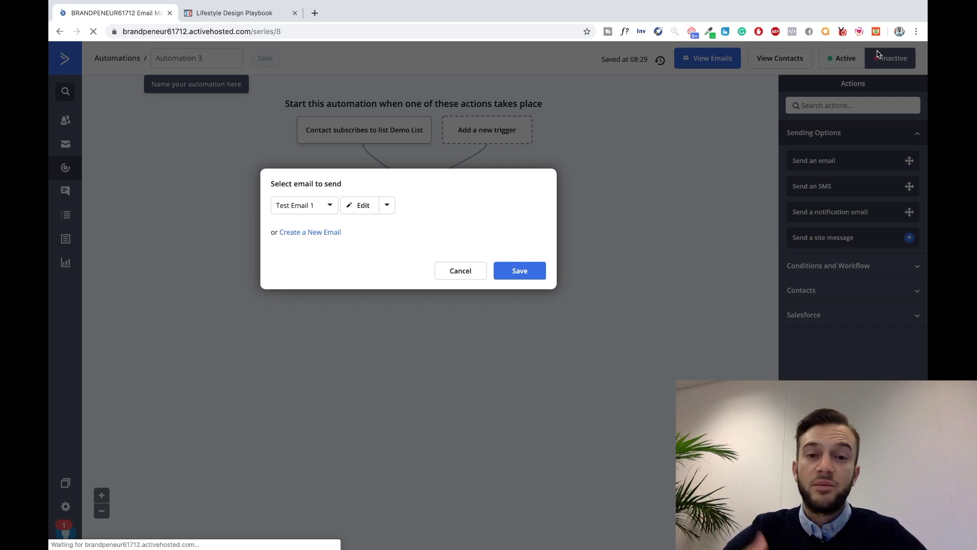
{"action": "left_click", "coordinate": [519, 271]}
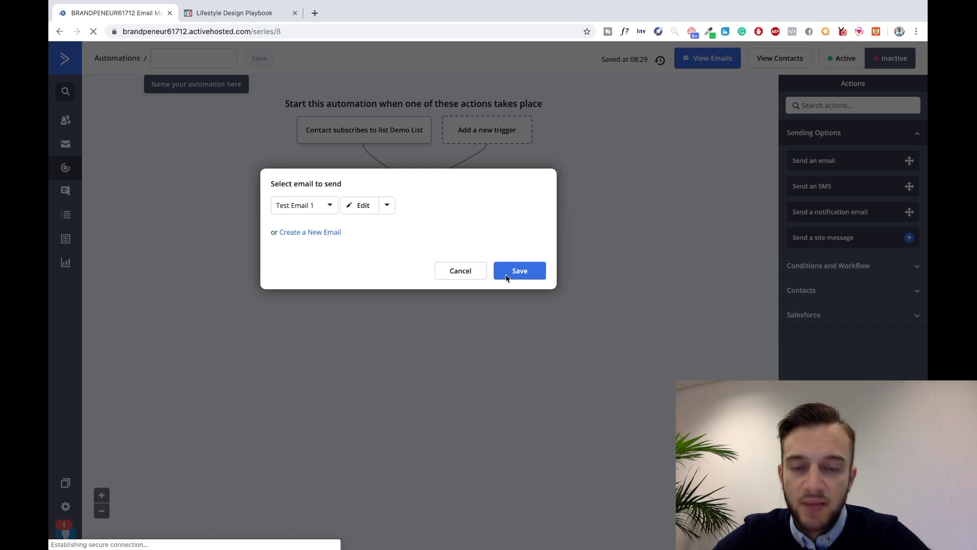